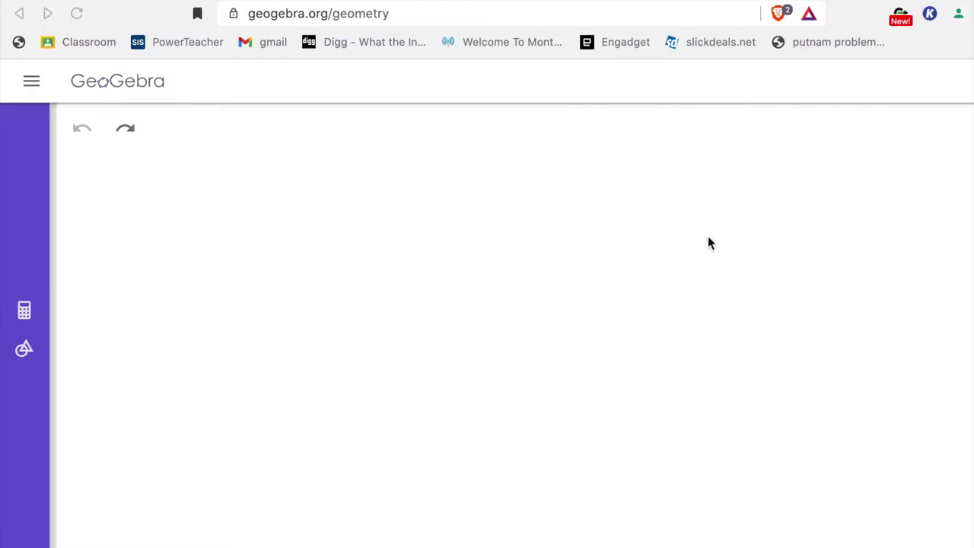
- Draw a circle centred at A passing through B
left_click(35, 355)
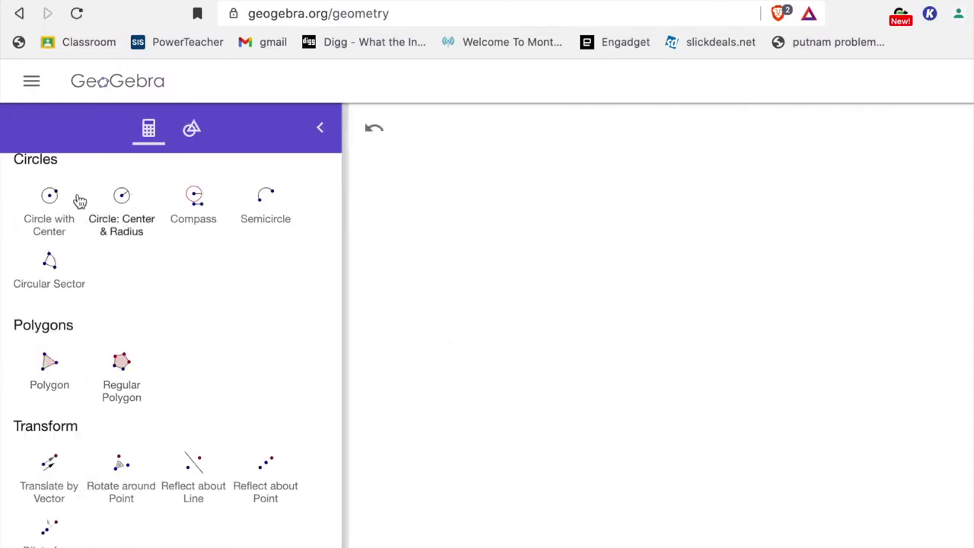
left_click(80, 200)
left_click(659, 336)
left_click(496, 430)
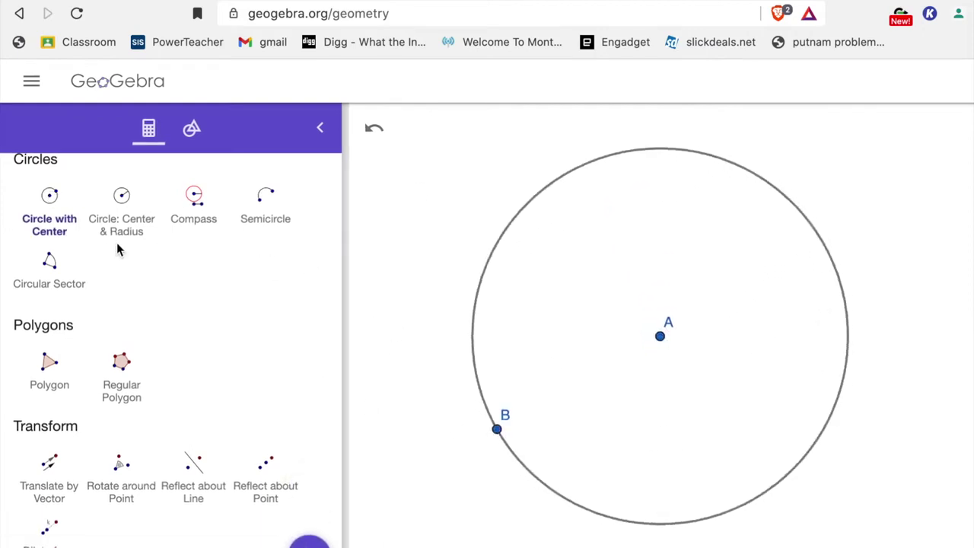
scroll(168, 319, "up", 5)
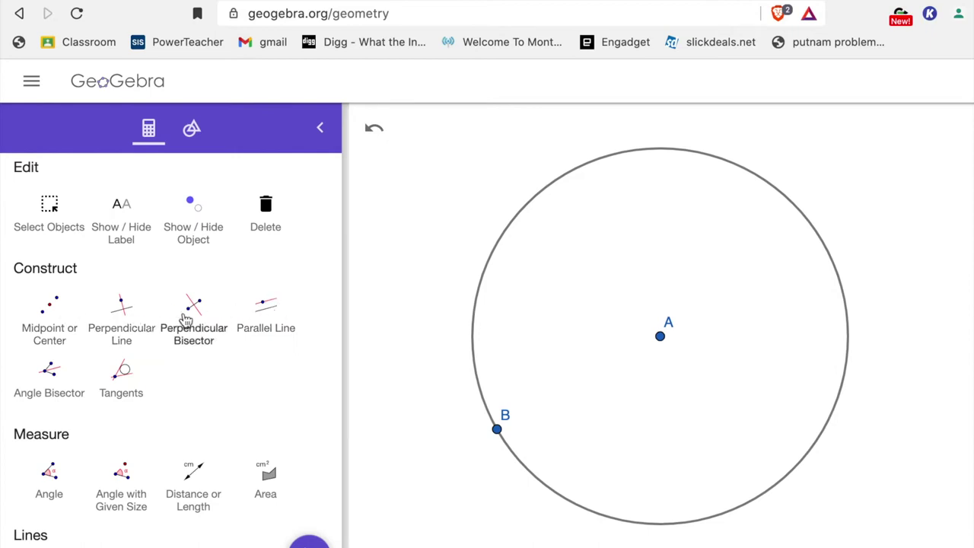
scroll(185, 320, "up", 3)
- Draw the vertical diameter CD from the circle's top to its bottom
left_click(196, 220)
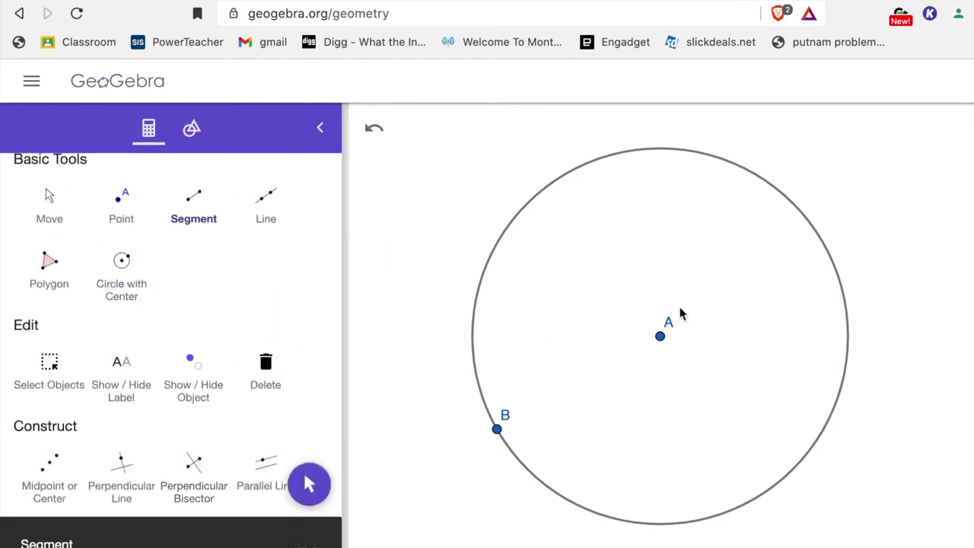
left_click(658, 152)
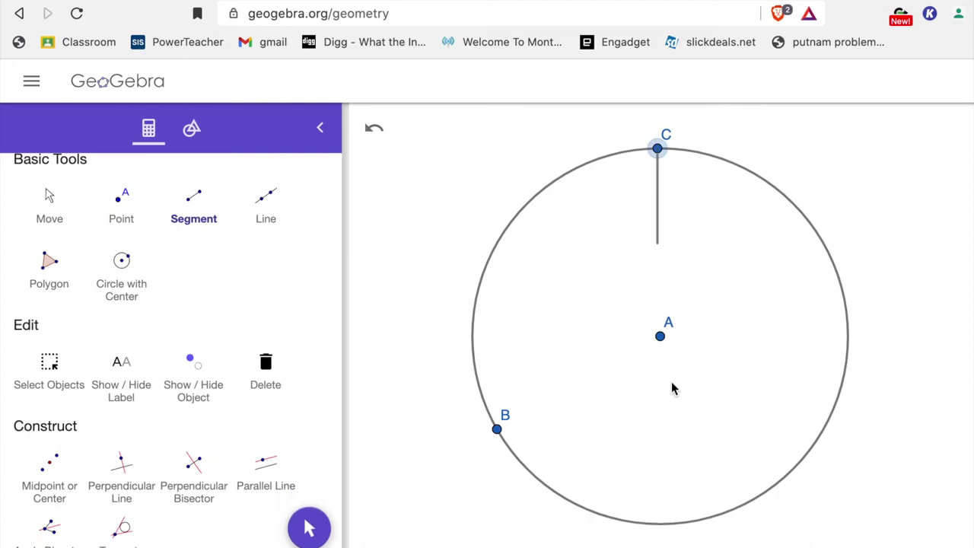
left_click(663, 524)
scroll(643, 329, "up", 5)
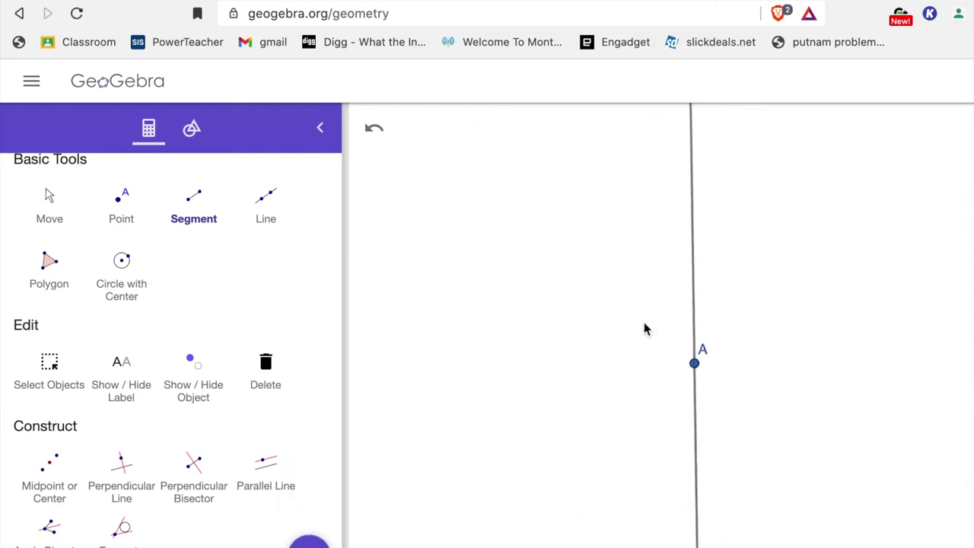
scroll(644, 329, "down", 1)
scroll(643, 329, "down", 3)
scroll(644, 329, "down", 3)
scroll(644, 328, "down", 2)
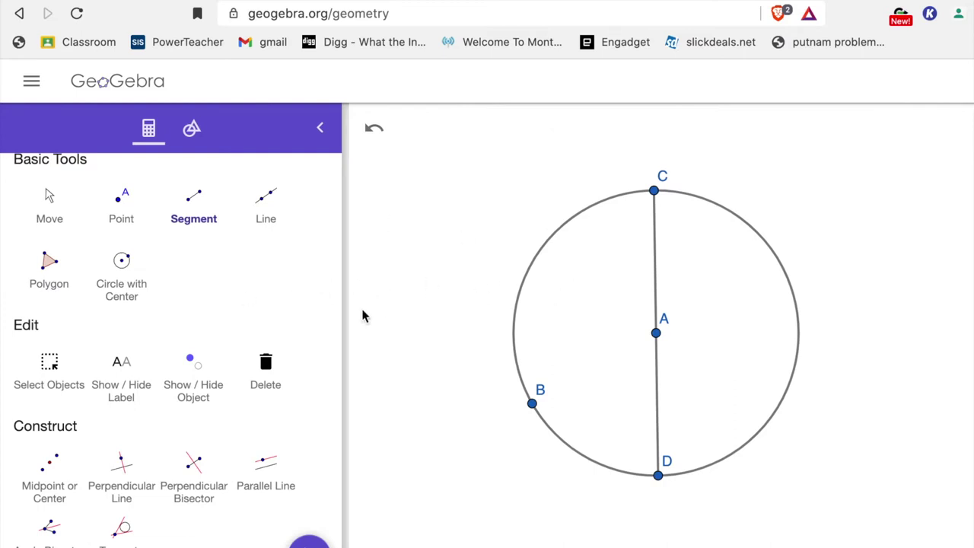
scroll(139, 176, "up", 1)
scroll(141, 431, "down", 5)
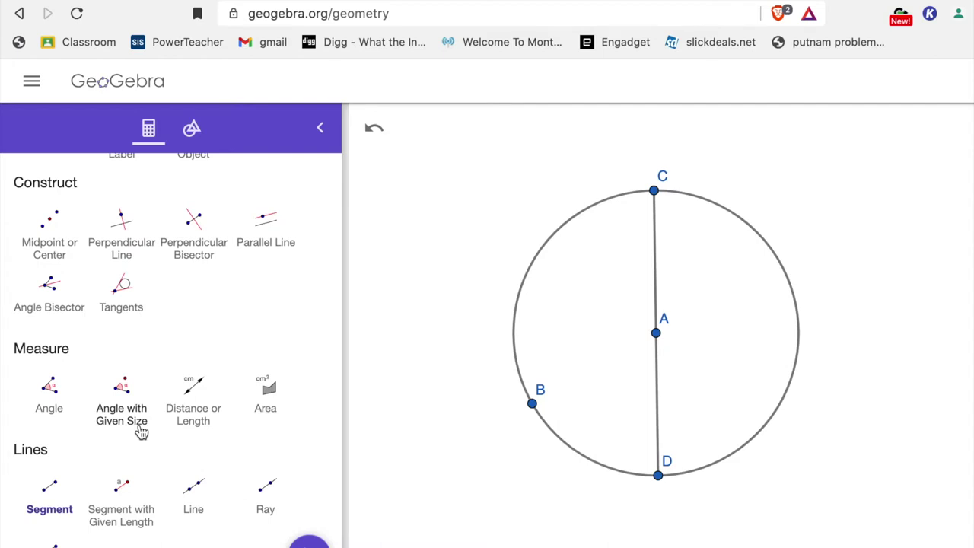
scroll(141, 432, "down", 3)
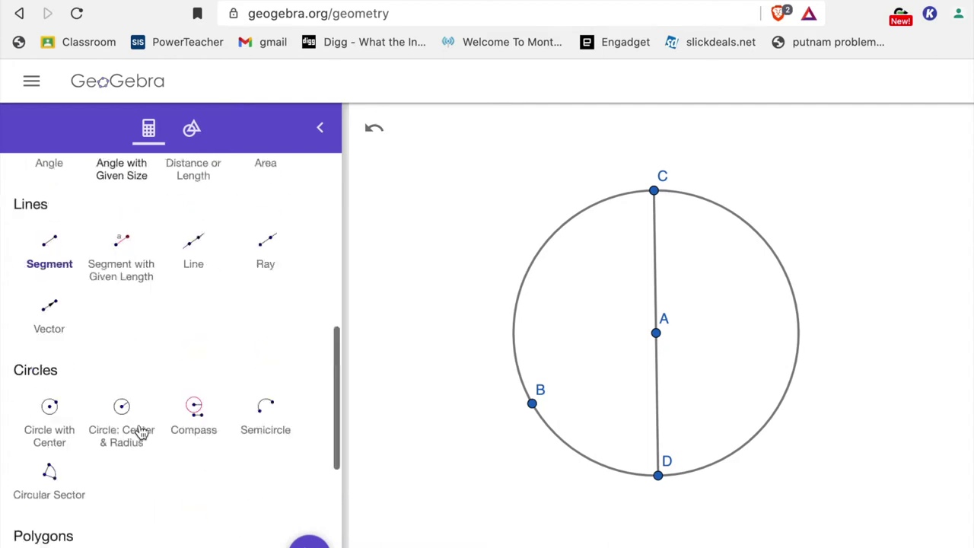
scroll(141, 430, "down", 1)
- Draw a circle centred at D through A, then chord BE between its intersections
left_click(50, 304)
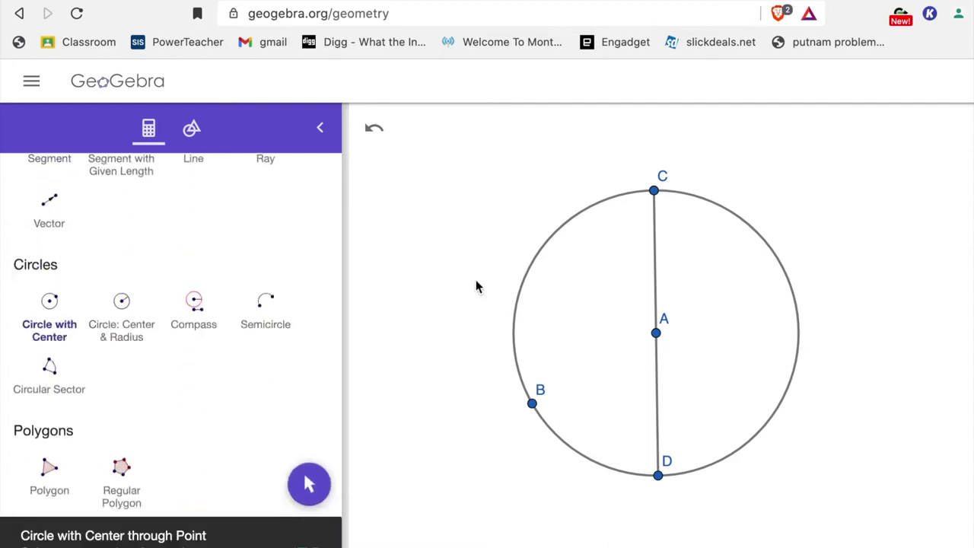
left_click(659, 475)
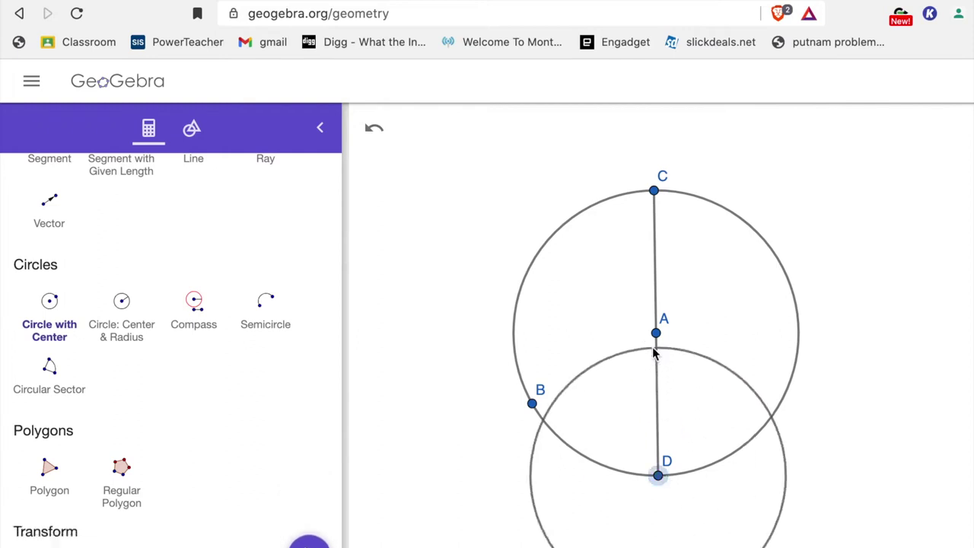
left_click(656, 333)
scroll(656, 333, "down", 3)
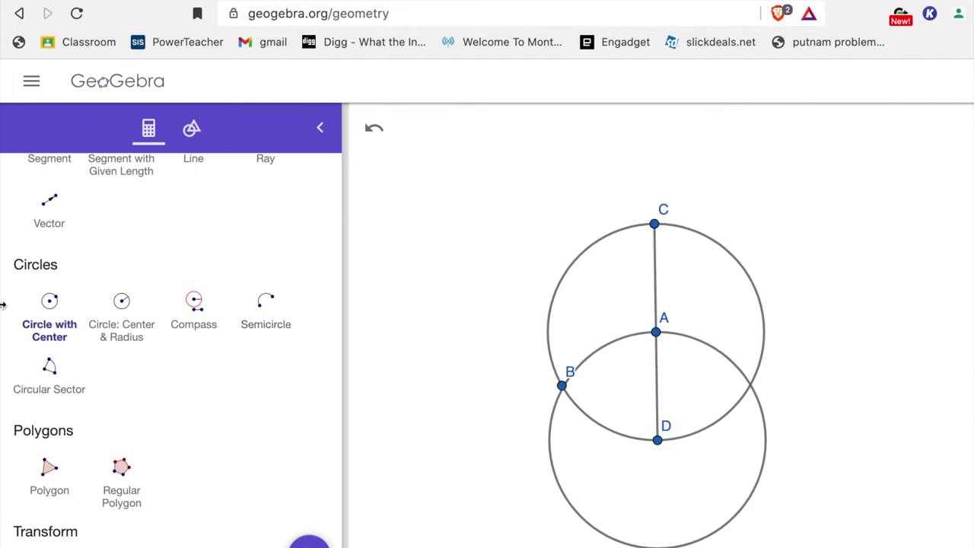
scroll(114, 220, "up", 10)
left_click(193, 220)
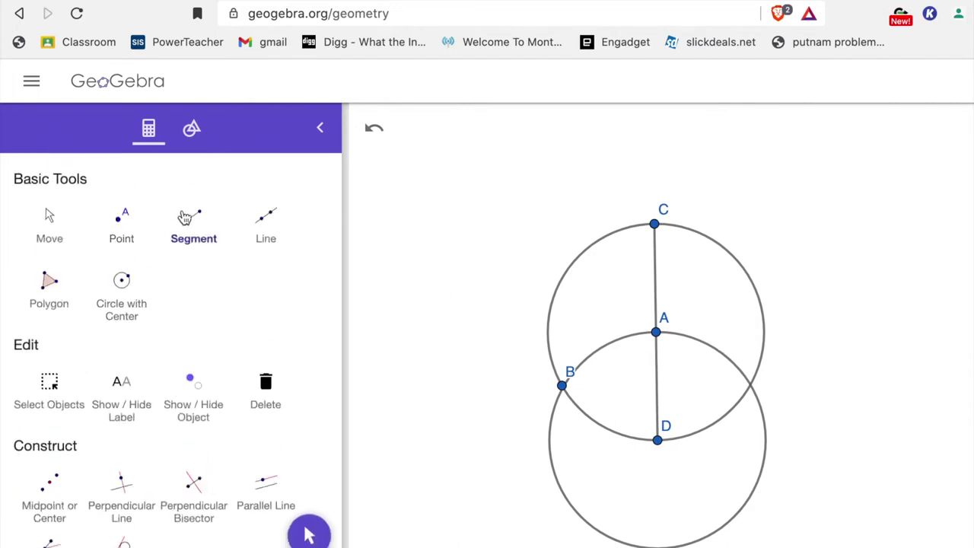
left_click(562, 387)
left_click(750, 385)
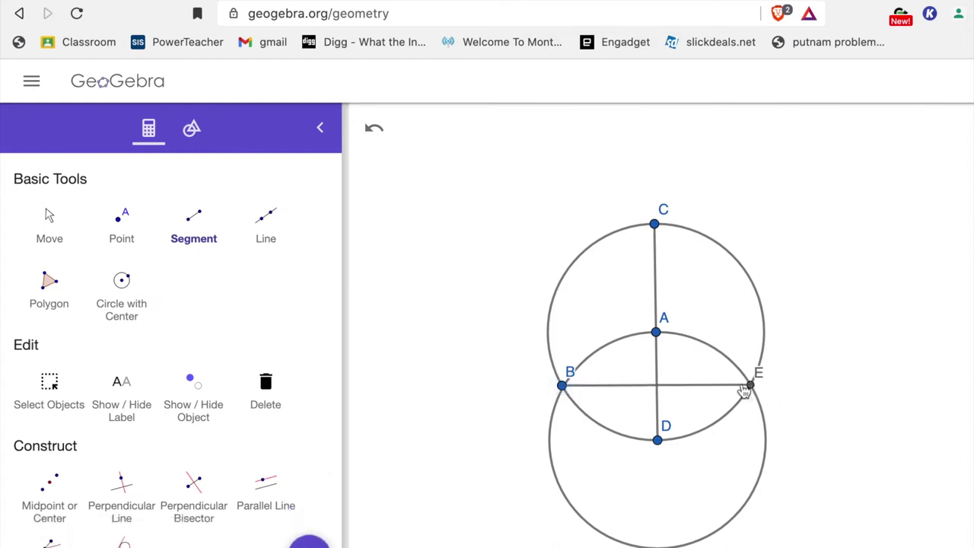
- Place point F where chord BE crosses diameter CD
left_click(54, 222)
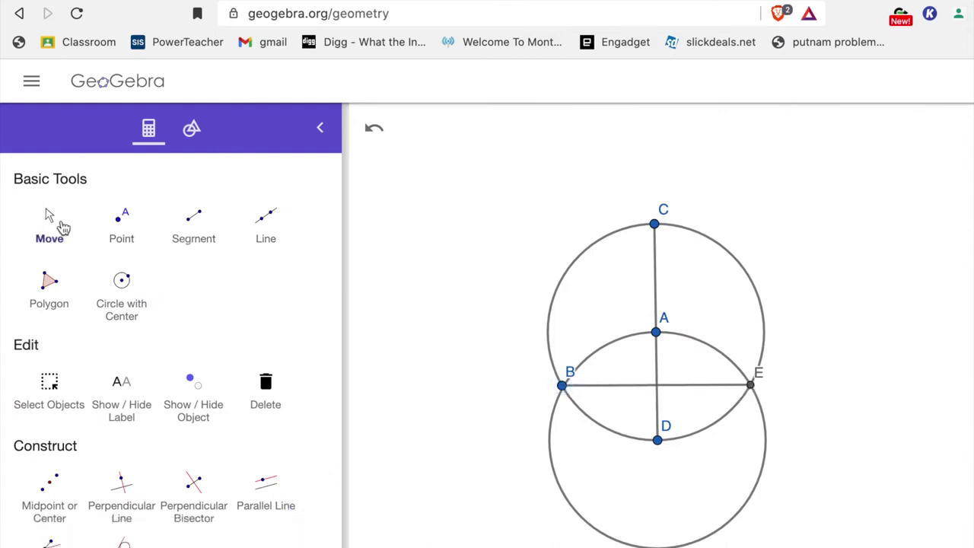
left_click(657, 393)
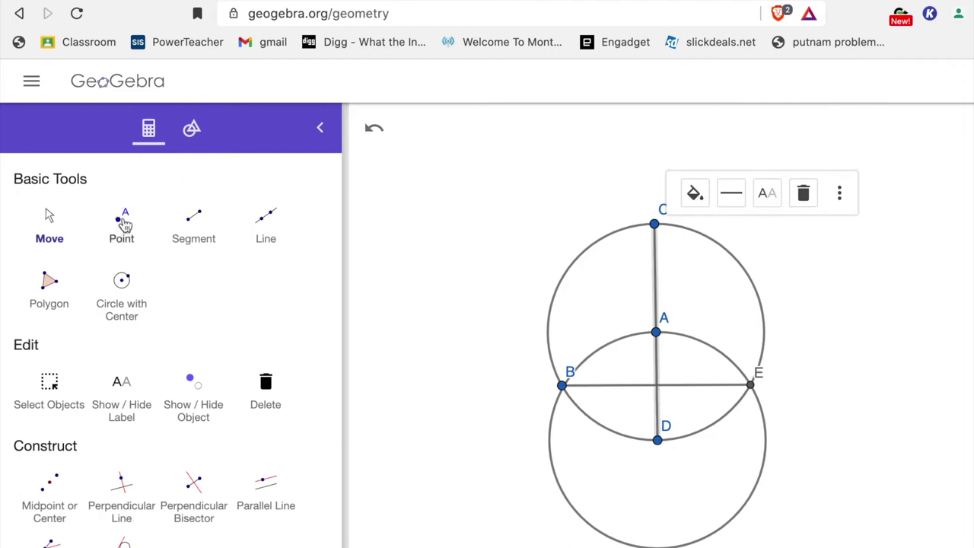
left_click(124, 223)
left_click(664, 389)
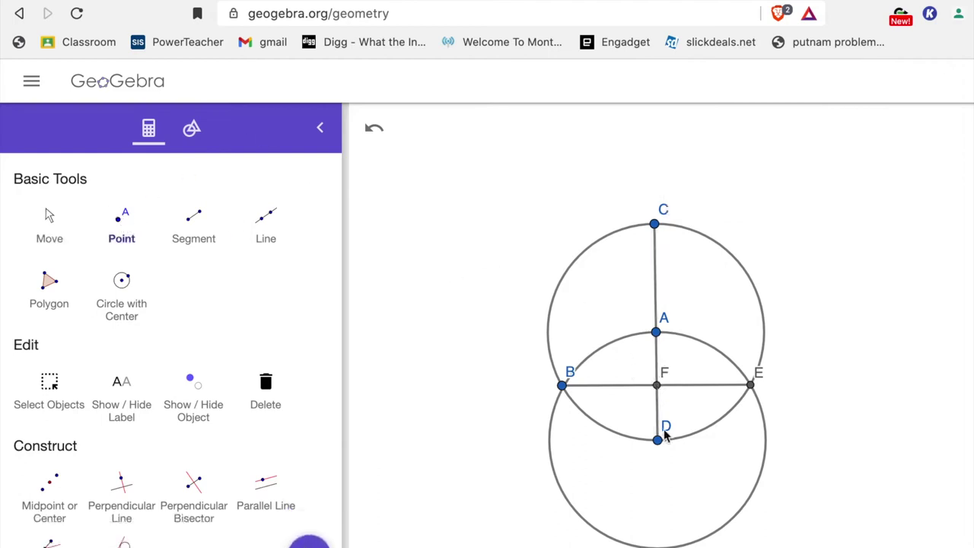
- Hide the helper circle centred at D via its settings
left_click(47, 221)
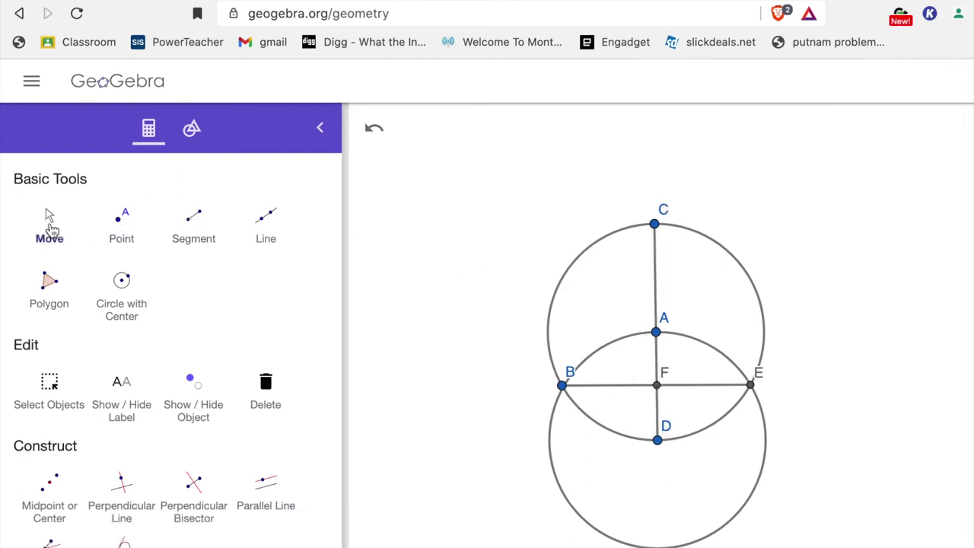
left_click(550, 434)
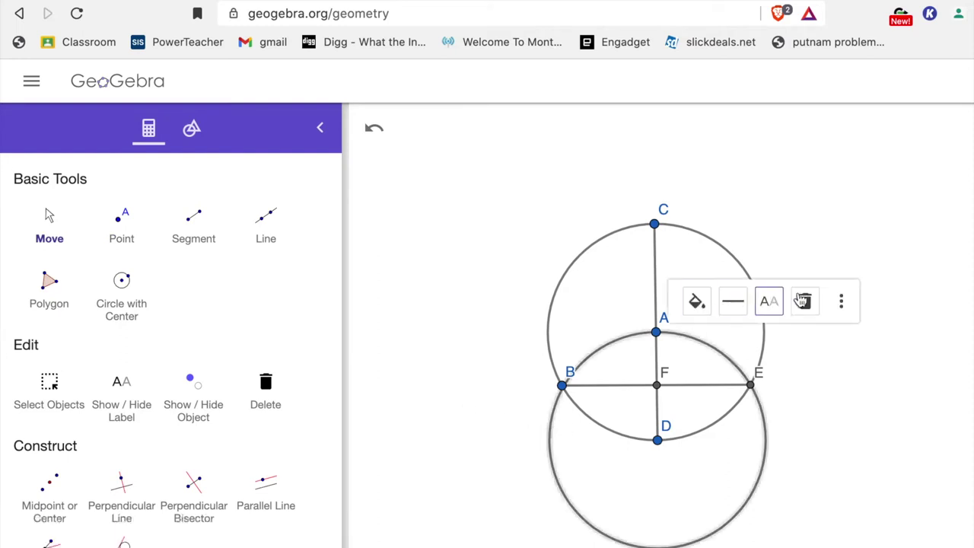
left_click(840, 301)
left_click(879, 420)
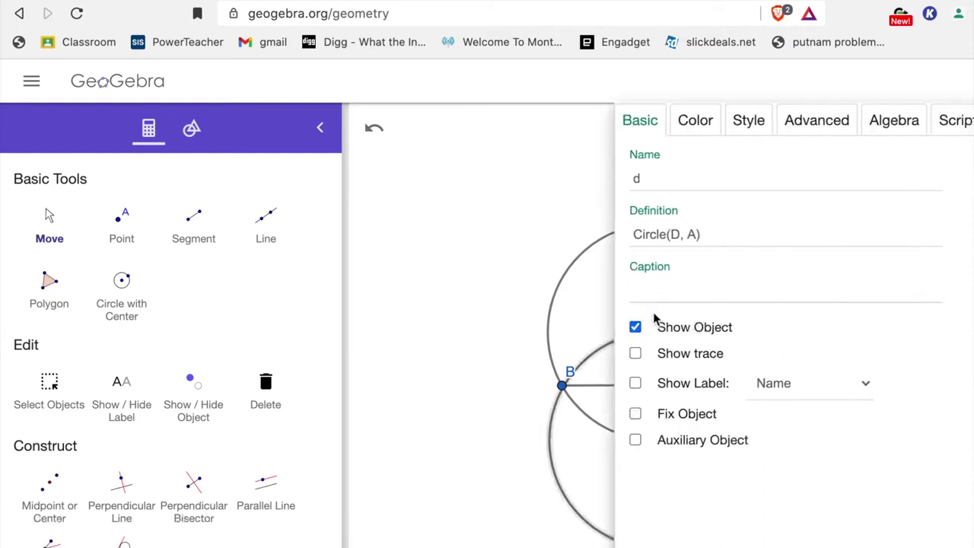
left_click(635, 327)
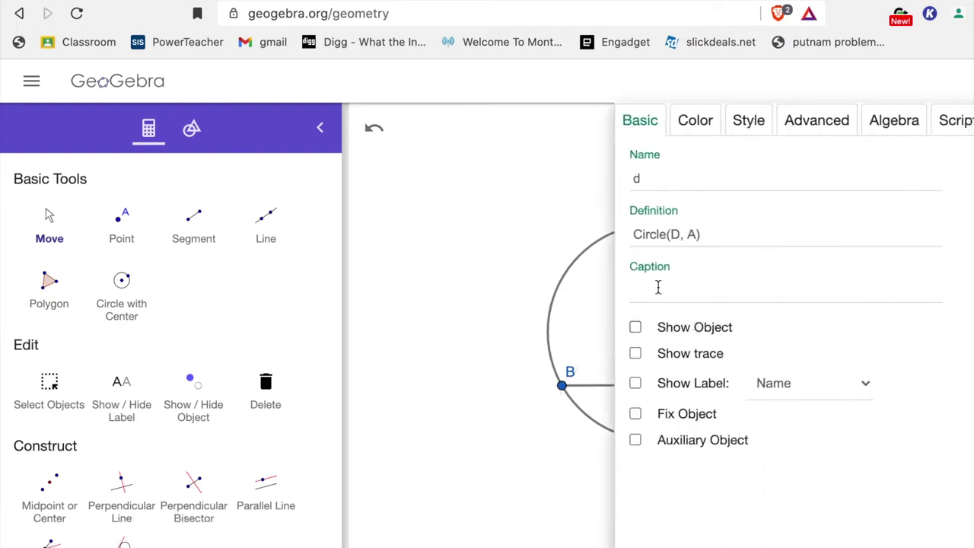
left_click(485, 265)
key("Escape")
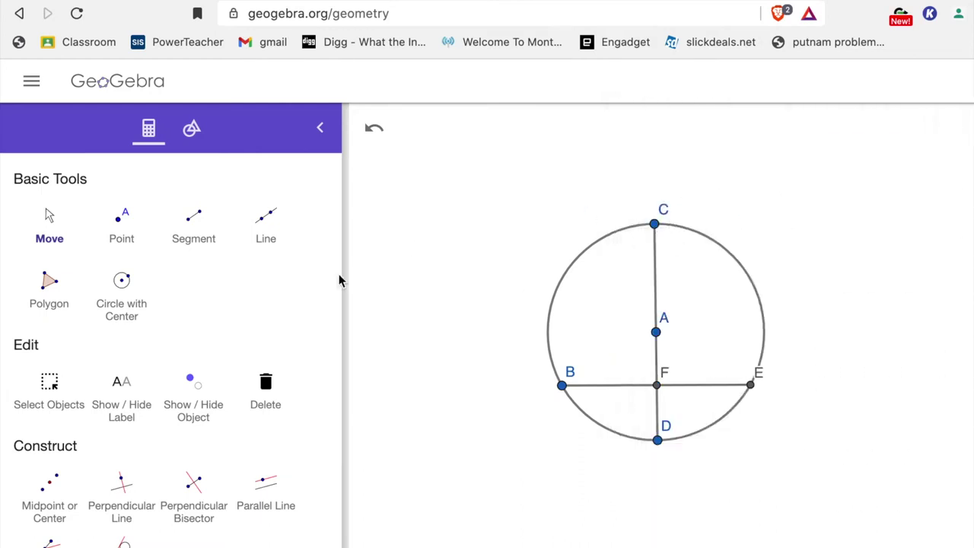
- Create segment CG from point C with length equal to BF
scroll(66, 457, "down", 5)
scroll(124, 380, "down", 3)
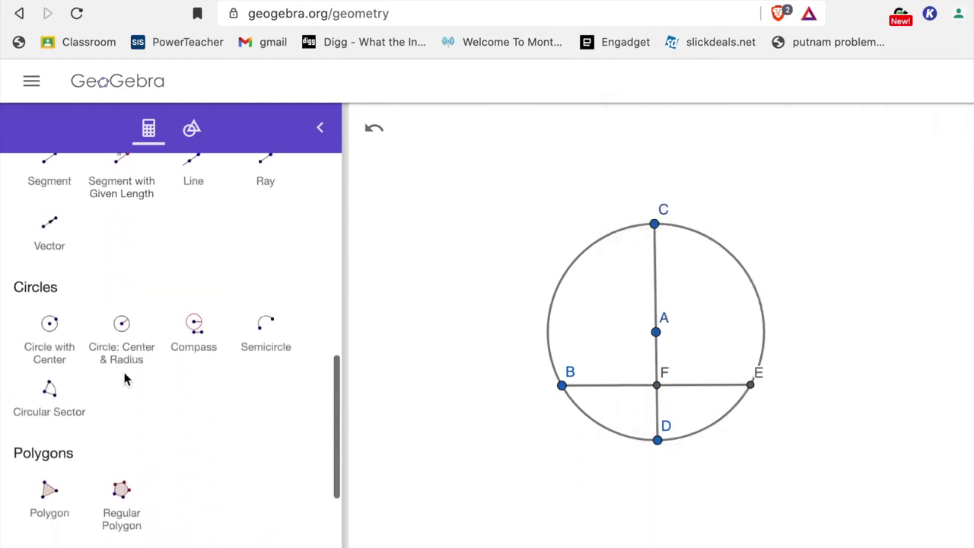
scroll(122, 373, "down", 3)
scroll(120, 365, "down", 2)
left_click(119, 361)
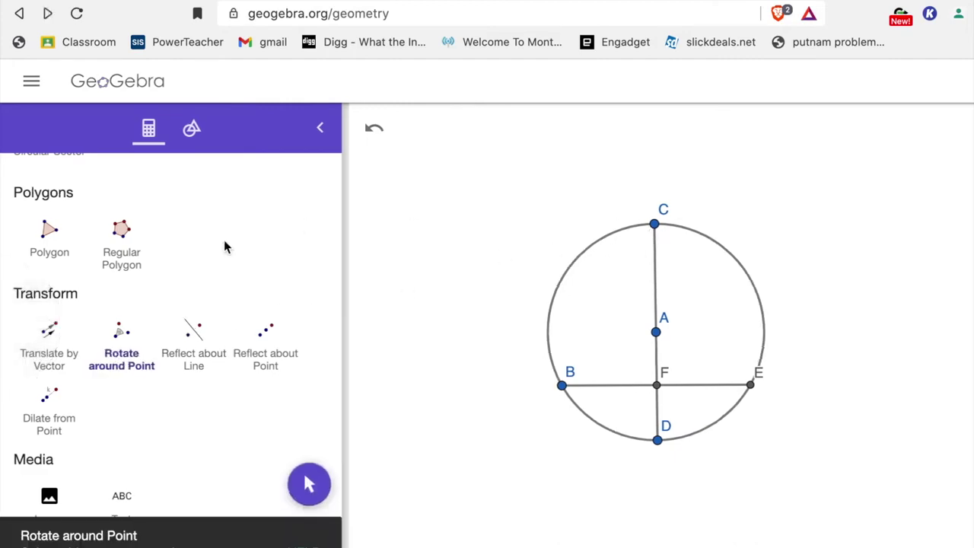
scroll(226, 246, "up", 3)
scroll(204, 381, "up", 1)
scroll(204, 387, "up", 2)
scroll(122, 373, "down", 8)
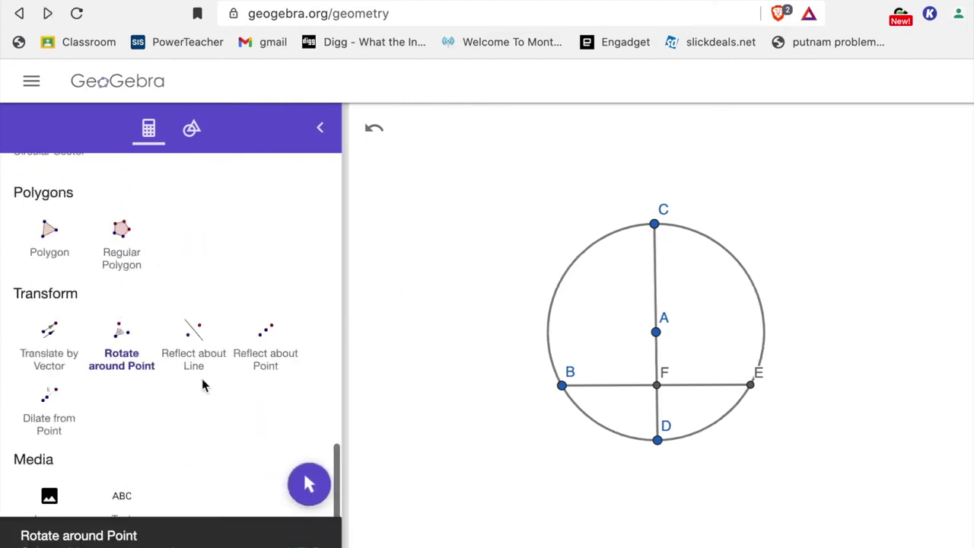
scroll(40, 350, "up", 2)
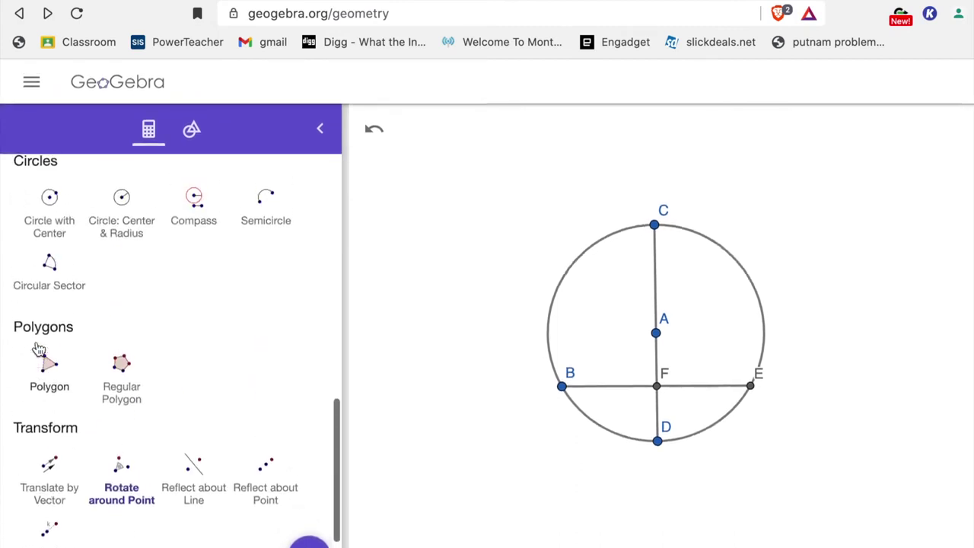
scroll(40, 350, "down", 2)
scroll(41, 335, "up", 4)
scroll(39, 328, "up", 1)
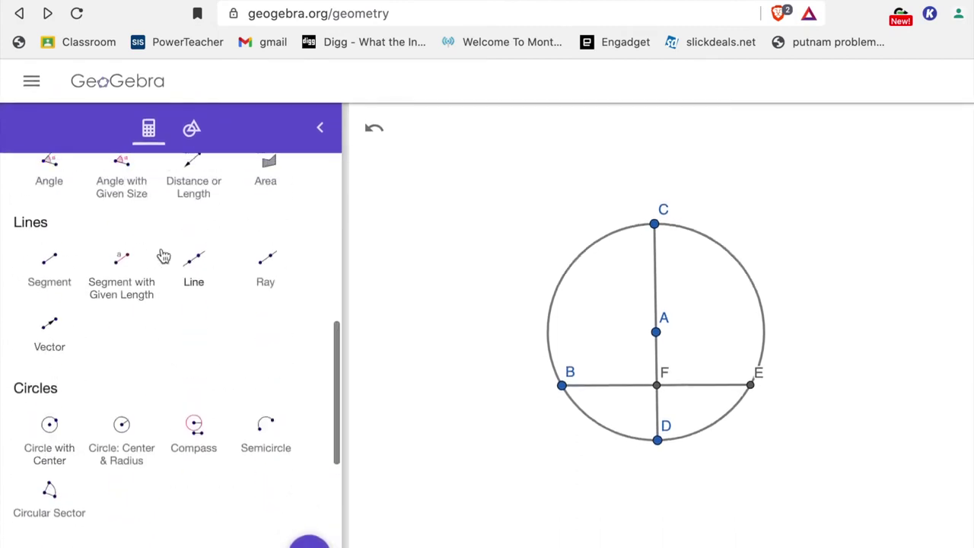
left_click(122, 266)
left_click(655, 225)
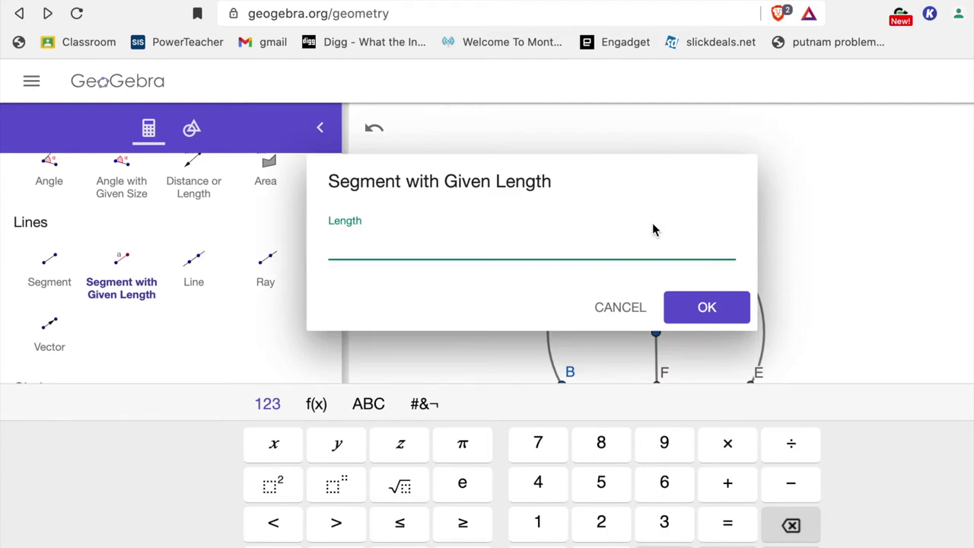
type("BF")
left_click(715, 308)
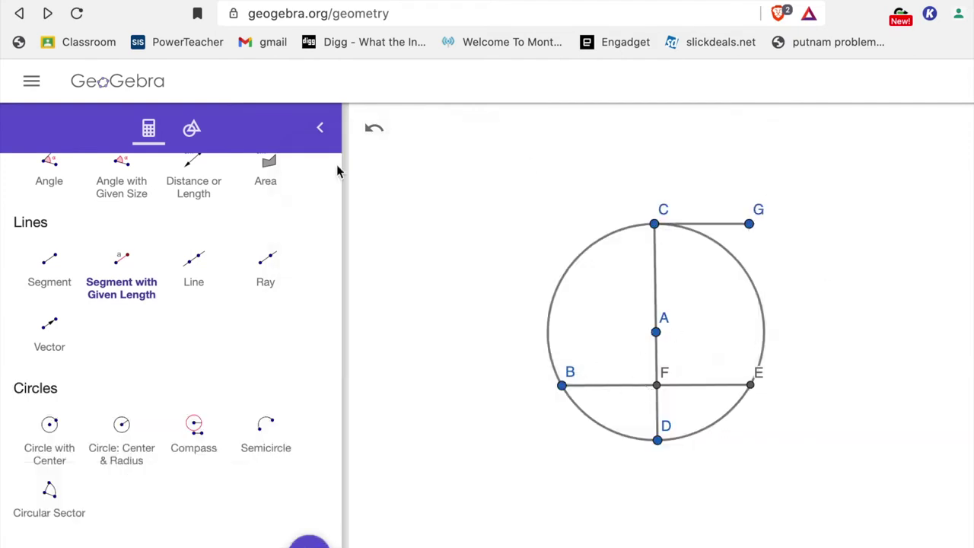
scroll(339, 172, "up", 5)
scroll(229, 198, "up", 5)
left_click(51, 219)
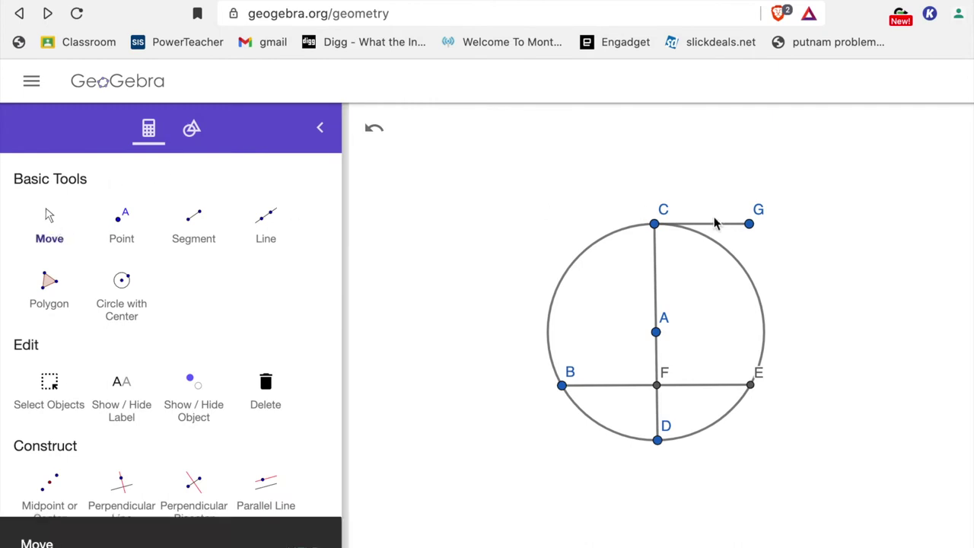
- Swing G onto the circle and add segment GH of length BF, with H on the circle
left_click_drag(749, 224, 561, 280)
scroll(206, 319, "down", 4)
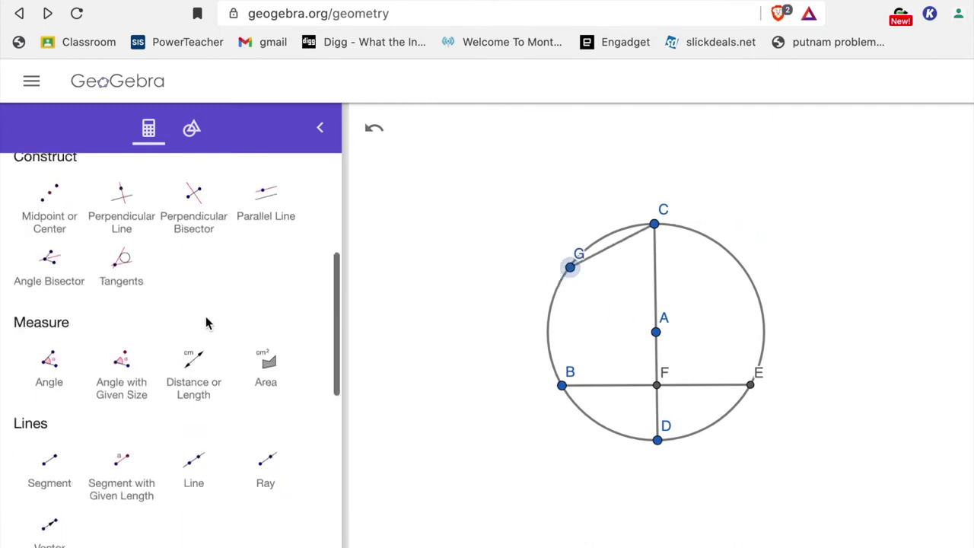
scroll(206, 322, "down", 2)
left_click(49, 315)
left_click(122, 304)
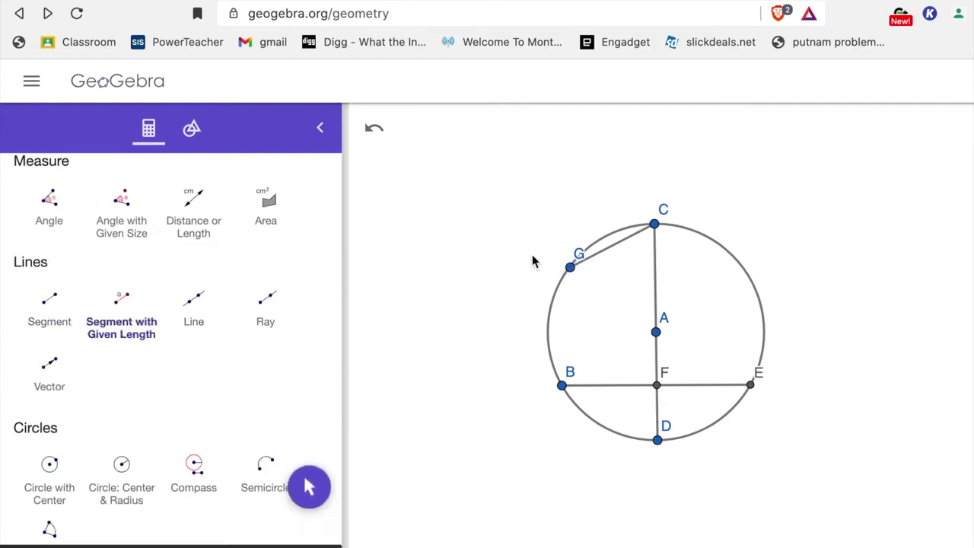
left_click(569, 267)
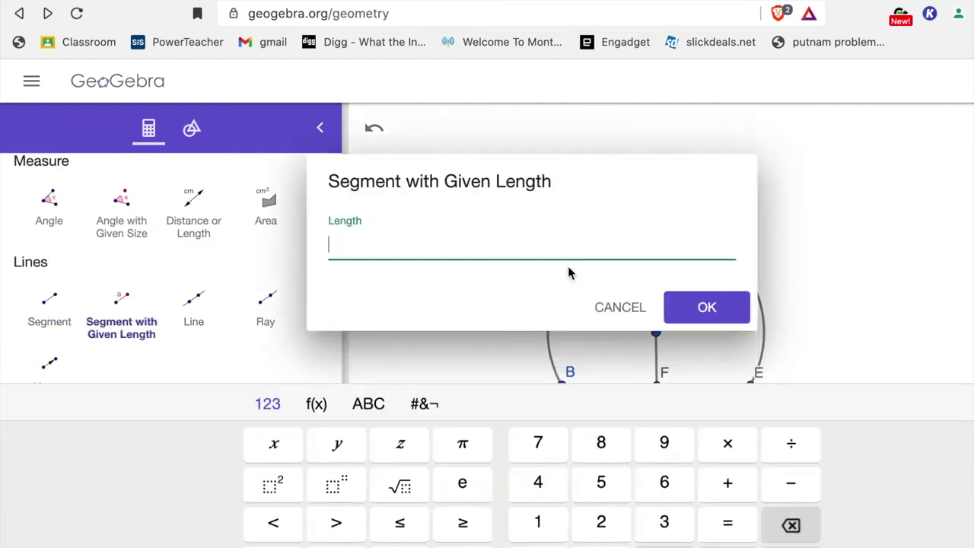
type("BF")
key("Return")
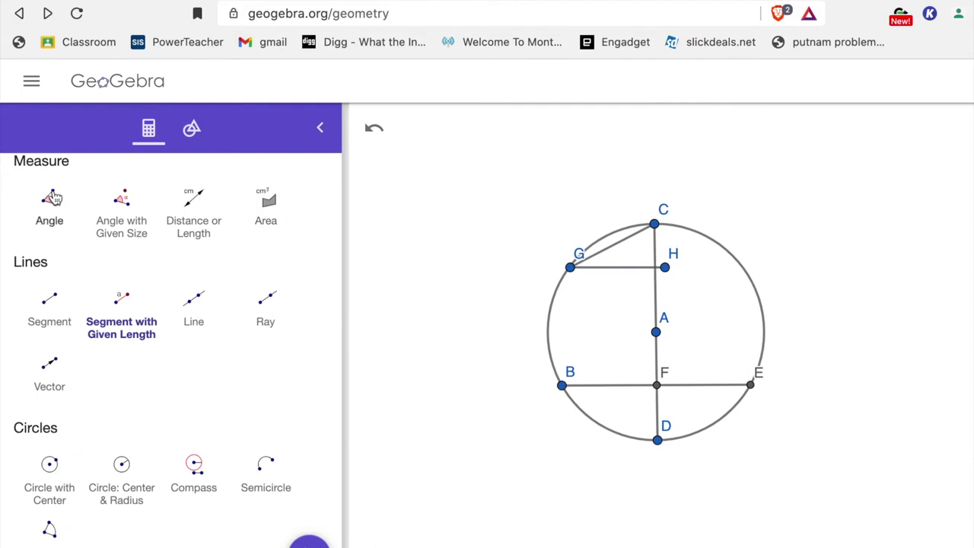
scroll(53, 197, "up", 6)
left_click(51, 214)
left_click_drag(664, 267, 558, 336)
- Add segment HI of the same length and move I onto the lower-left arc
scroll(256, 312, "down", 2)
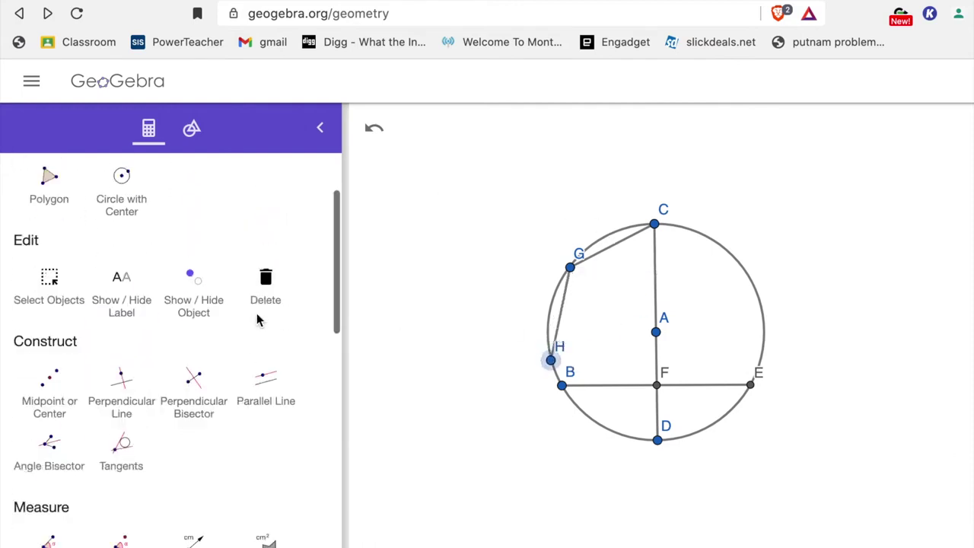
scroll(76, 403, "down", 3)
scroll(77, 410, "down", 4)
left_click(121, 377)
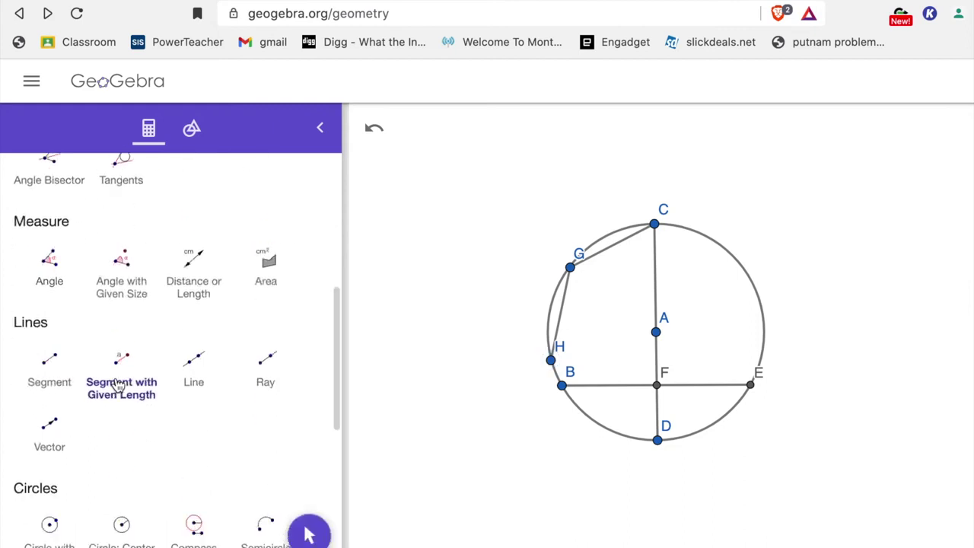
left_click(551, 360)
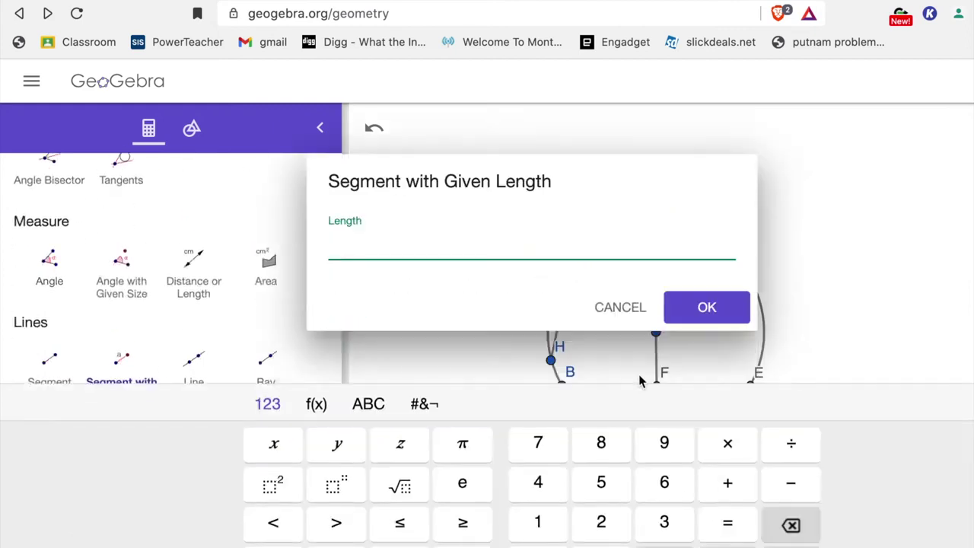
type("BF")
key("Return")
scroll(137, 213, "up", 2)
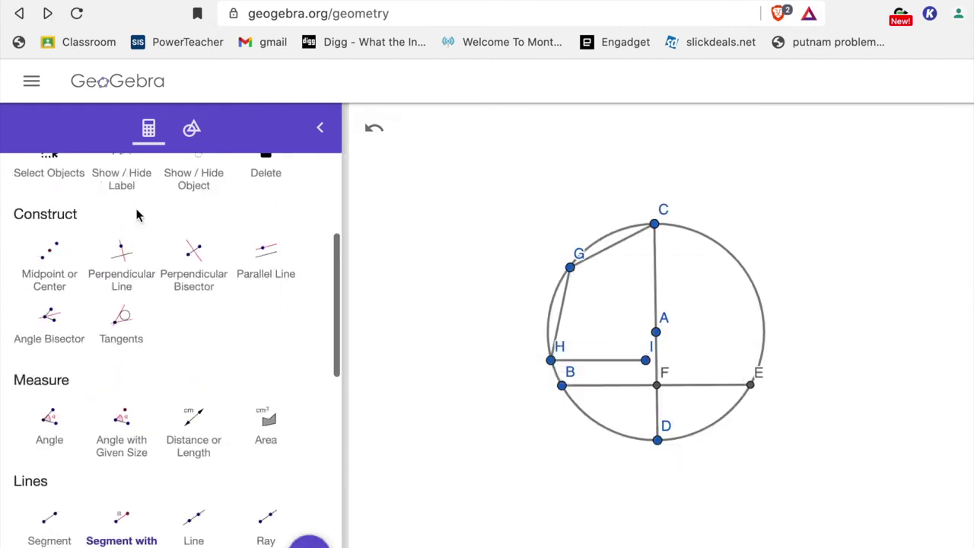
scroll(76, 228, "up", 3)
left_click(48, 221)
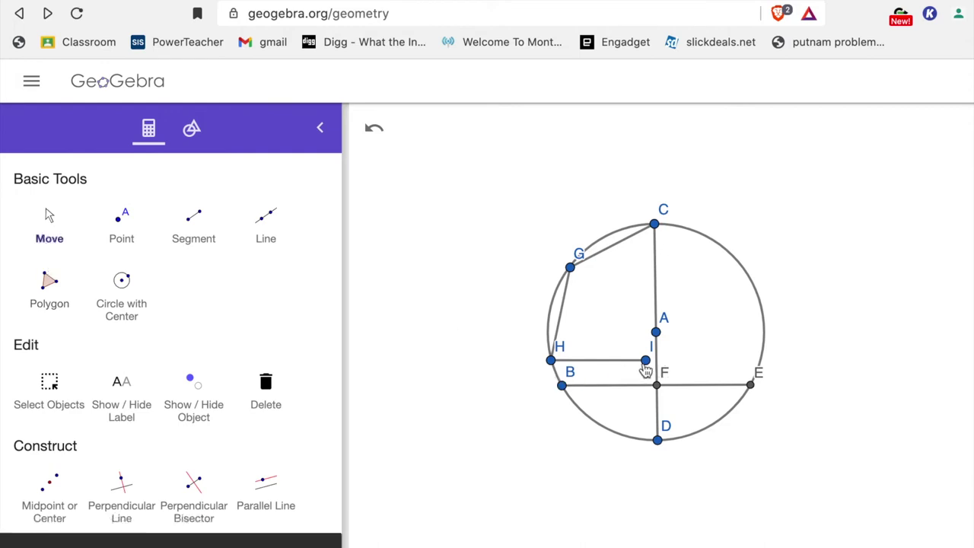
left_click_drag(640, 371, 610, 430)
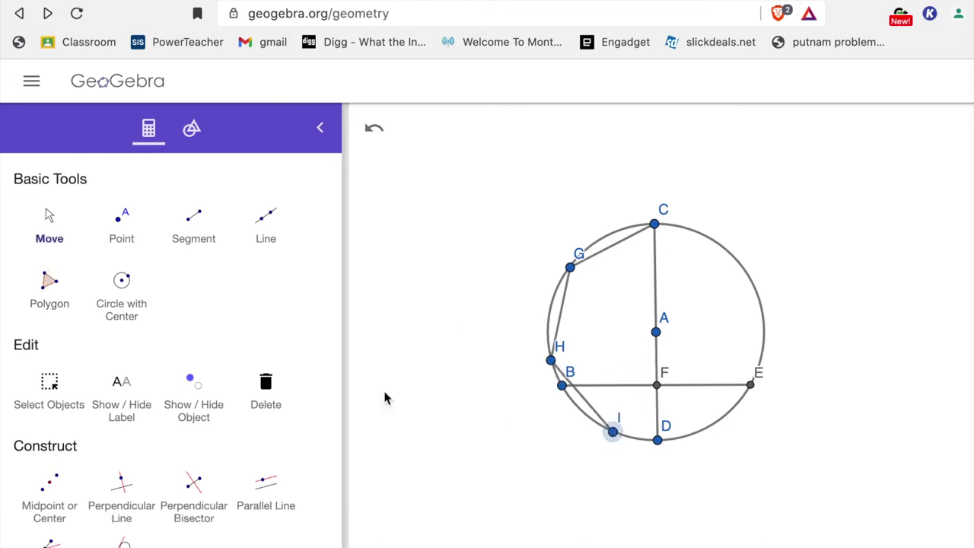
- Add segment IJ of length GH and nudge J onto the circle
scroll(218, 370, "down", 2)
scroll(134, 434, "down", 1)
scroll(137, 435, "down", 2)
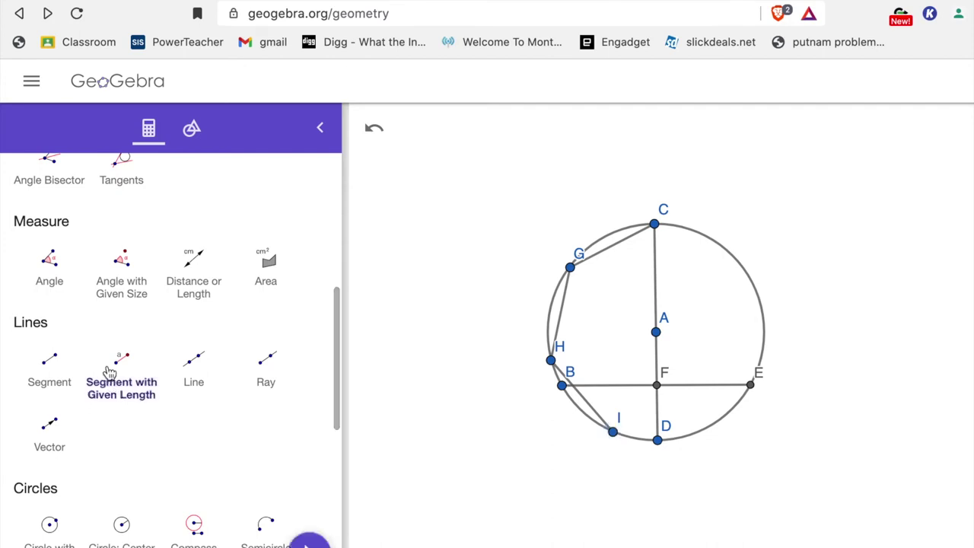
left_click(110, 372)
left_click(613, 431)
type("GH")
key("Return")
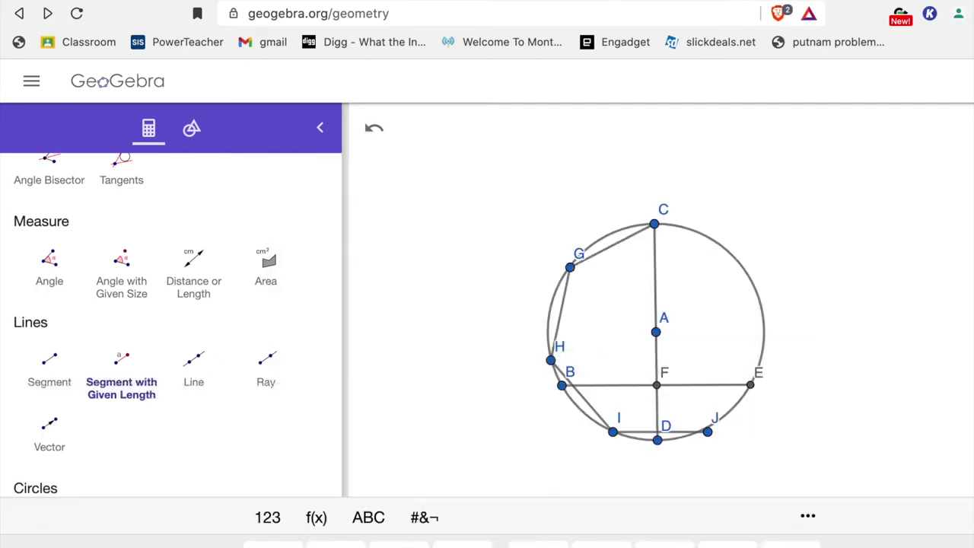
left_click(710, 430)
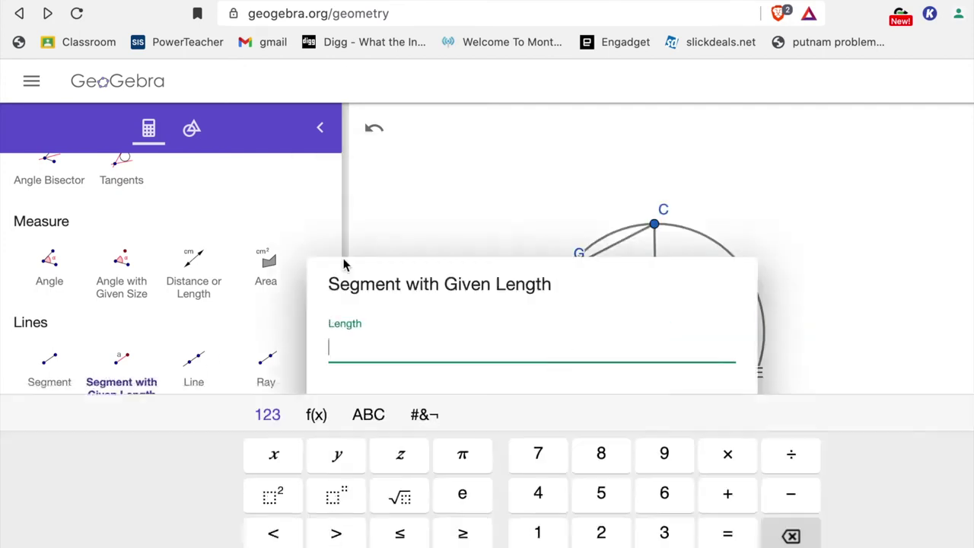
key("Escape")
key("Escape")
left_click(49, 216)
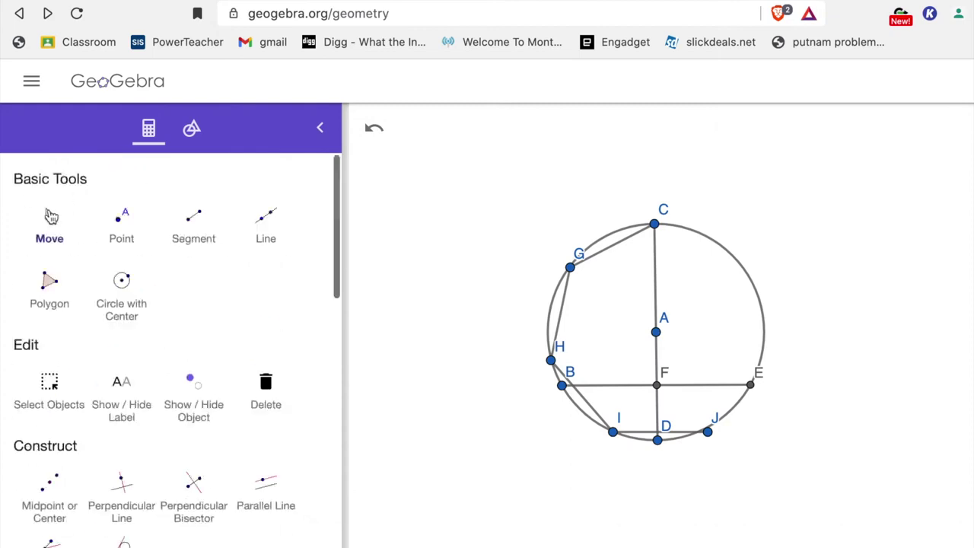
left_click_drag(707, 435, 708, 430)
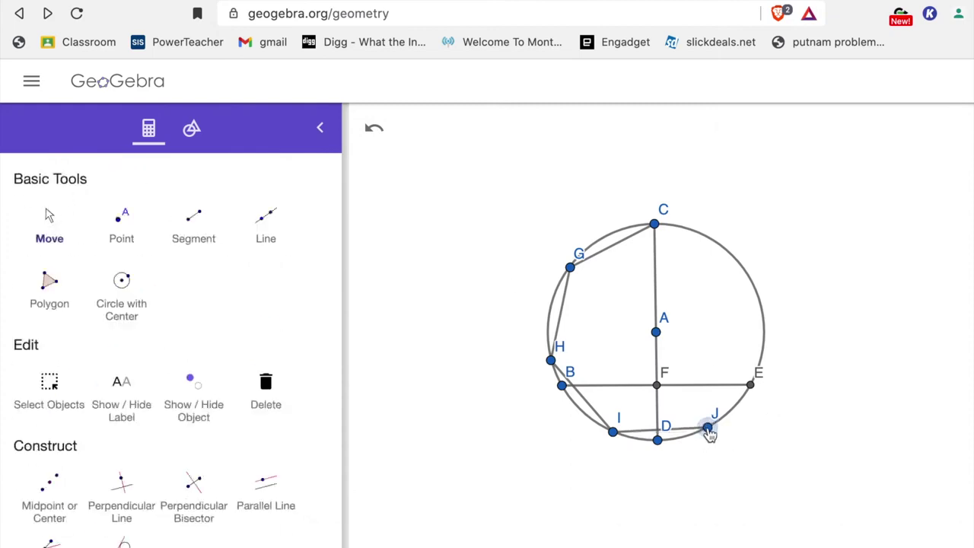
- Add segment JK of length 8 and swing K onto the circle's right side
scroll(107, 281, "down", 3)
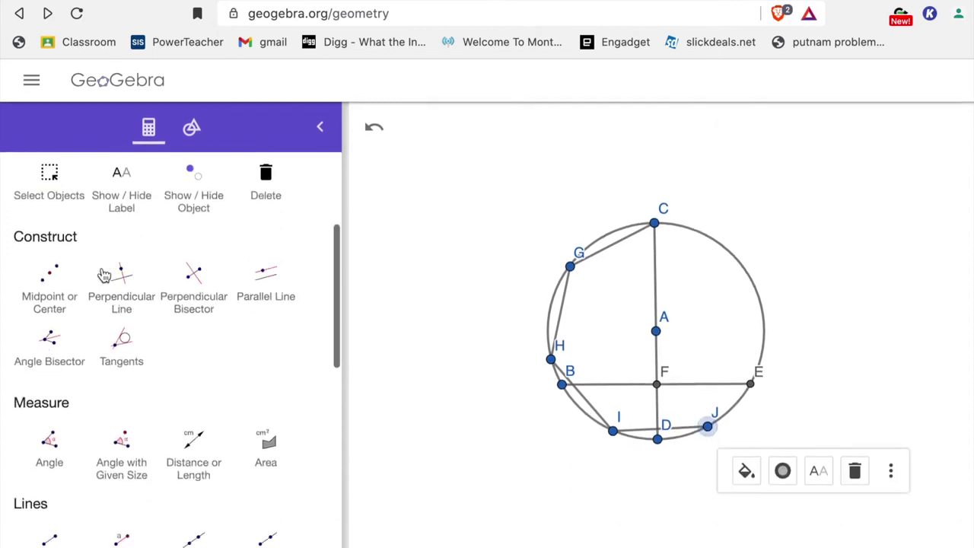
scroll(122, 305, "down", 1)
scroll(128, 479, "down", 1)
left_click(126, 440)
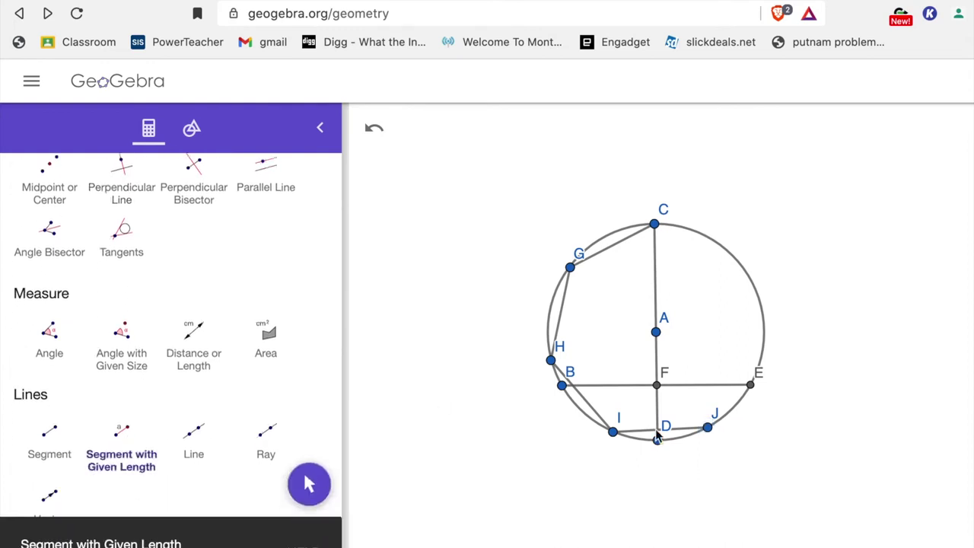
left_click(708, 428)
type("8")
key("Return")
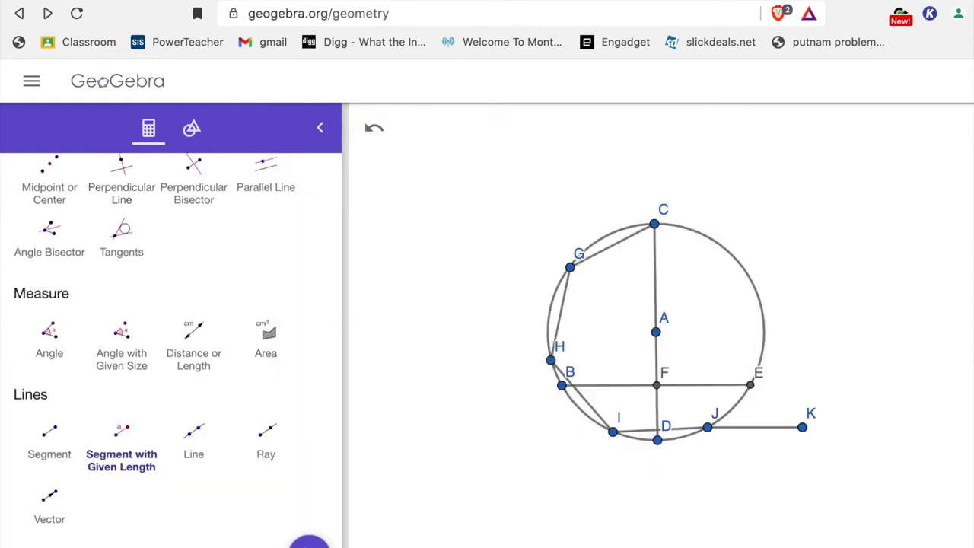
scroll(115, 183, "up", 5)
left_click(61, 221)
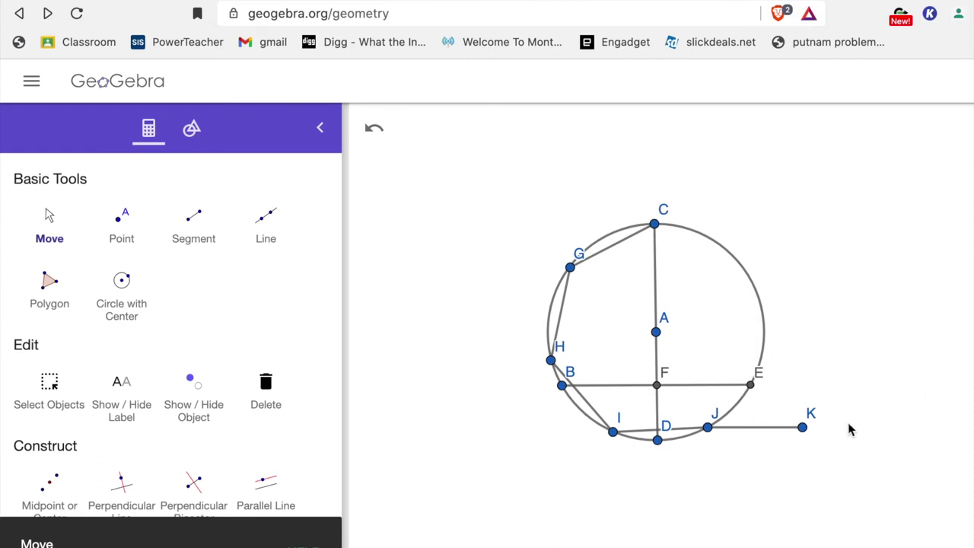
left_click_drag(805, 428, 763, 349)
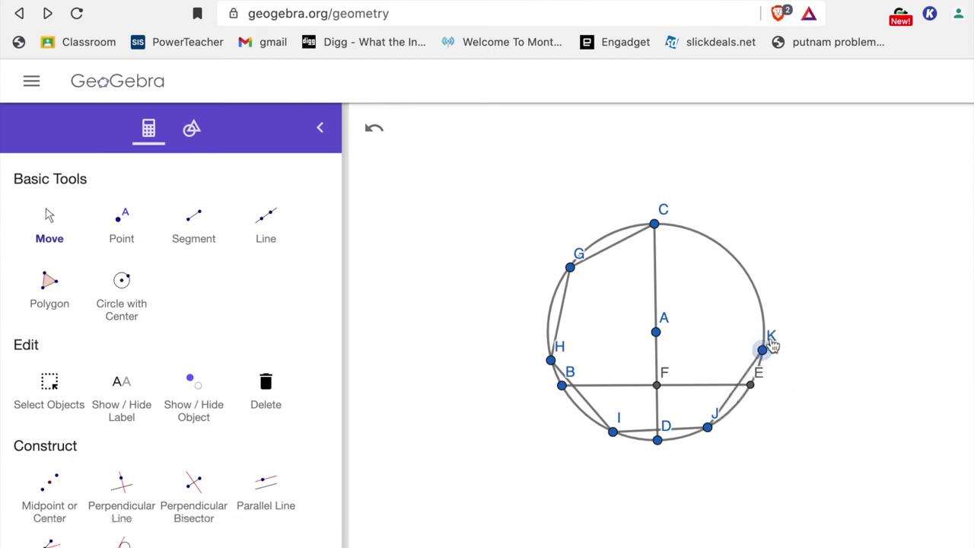
- Add segment KL of length 2.5 and swing L onto the upper-right arc
scroll(183, 319, "down", 3)
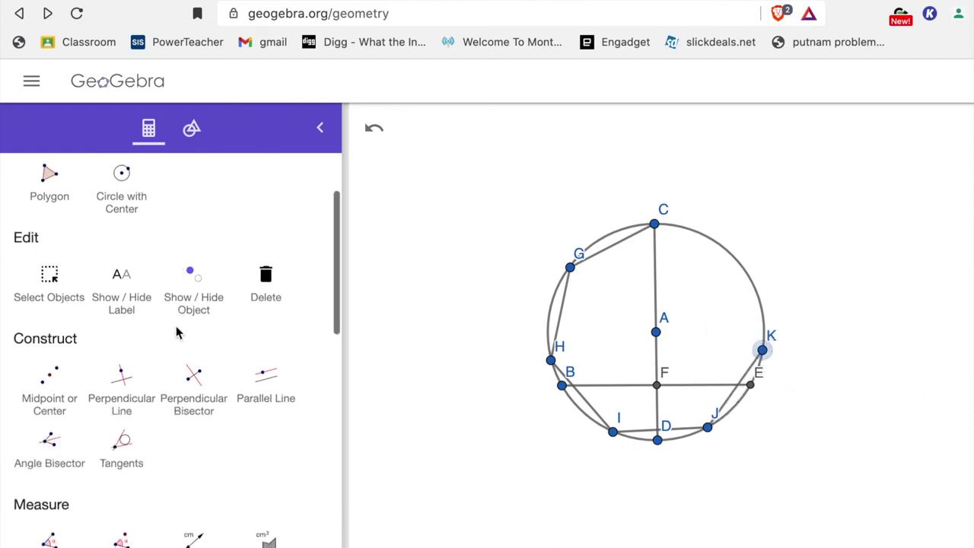
scroll(127, 470, "down", 3)
scroll(122, 444, "down", 3)
left_click(126, 445)
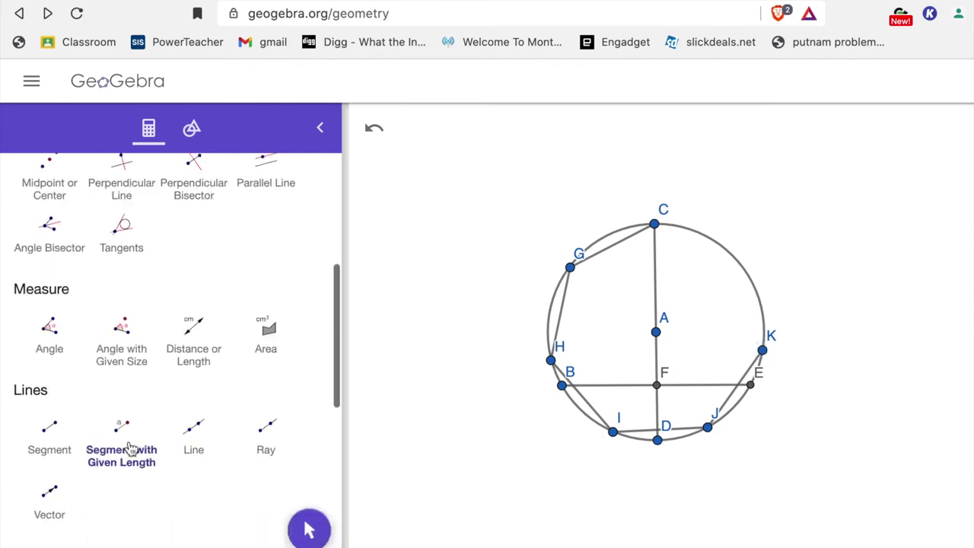
left_click(763, 350)
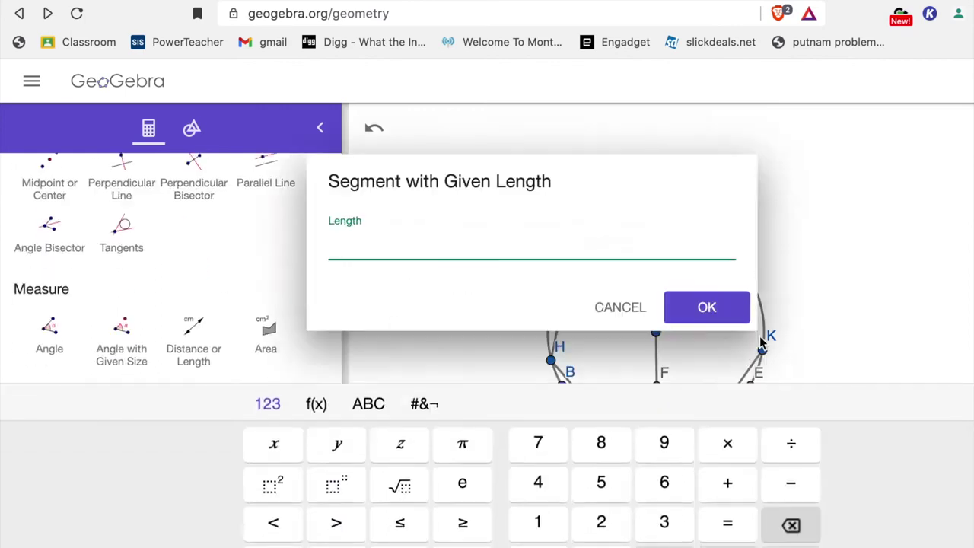
type("2.5")
key("Return")
scroll(246, 300, "up", 10)
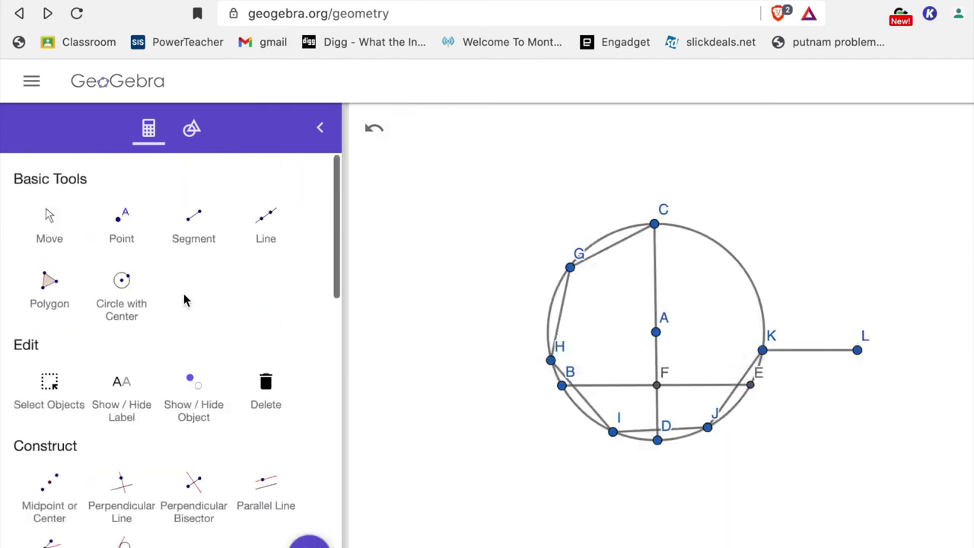
left_click(60, 229)
left_click_drag(858, 351, 735, 258)
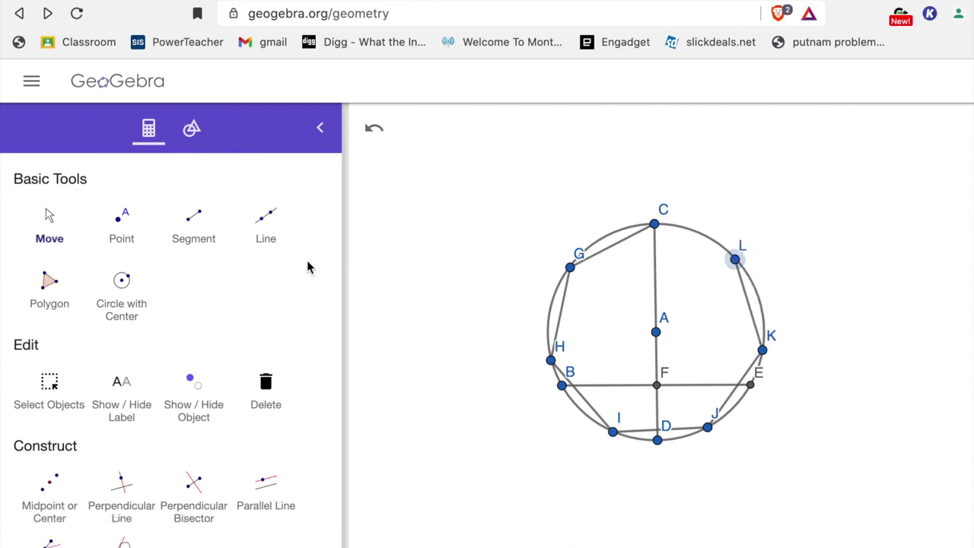
- Close the seven-sided figure with segment CL
left_click(211, 224)
left_click(659, 226)
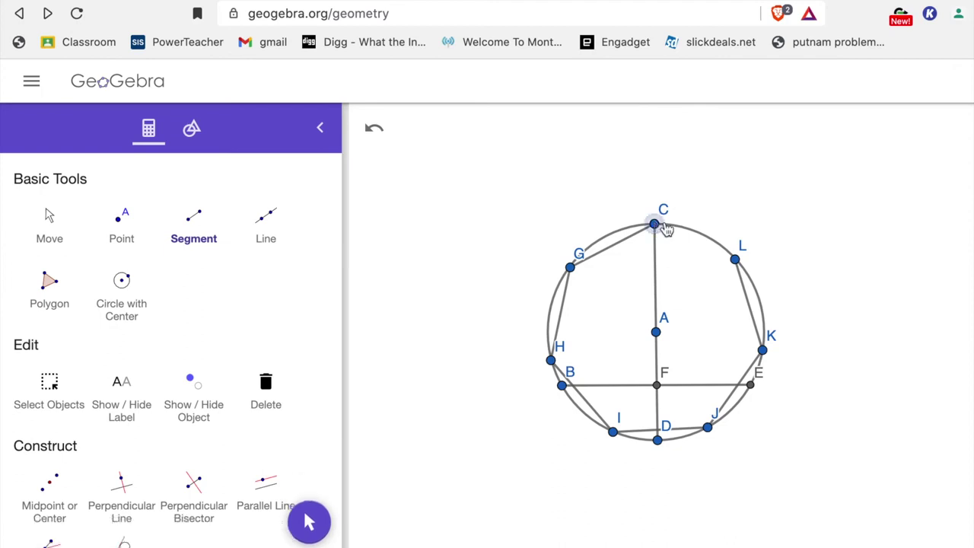
left_click(735, 259)
scroll(708, 381, "down", 3)
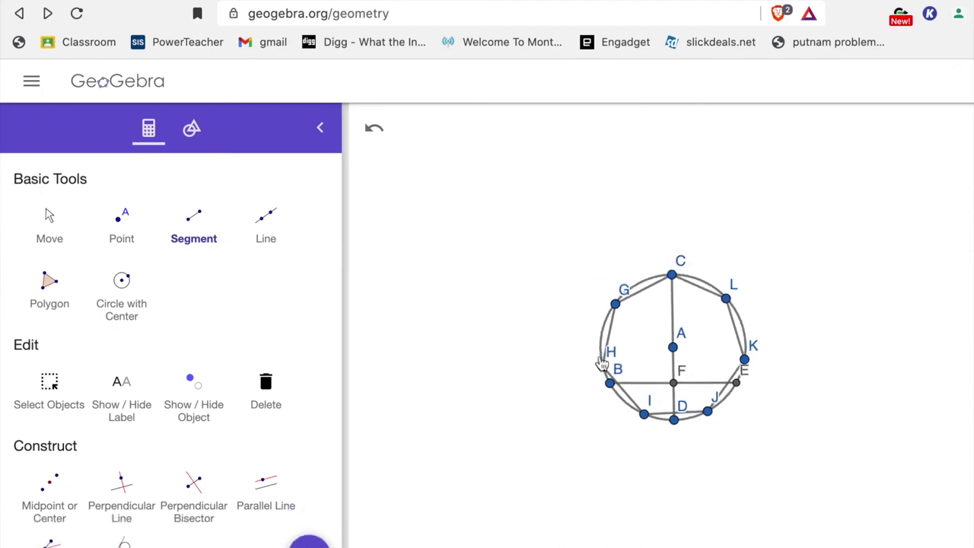
left_click(52, 227)
scroll(702, 388, "up", 3)
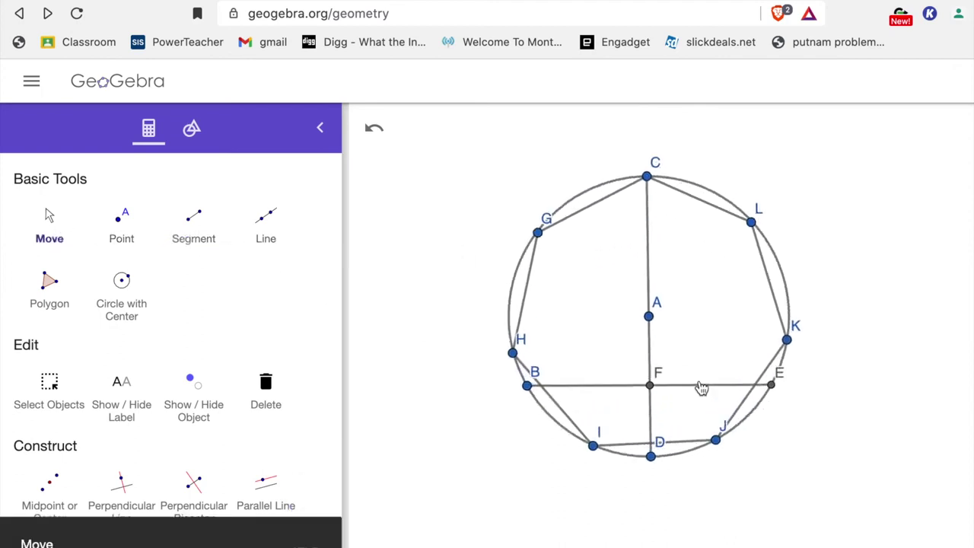
- Hide the helper segments B–E and C–D through object properties
left_click(653, 385)
left_click(832, 429)
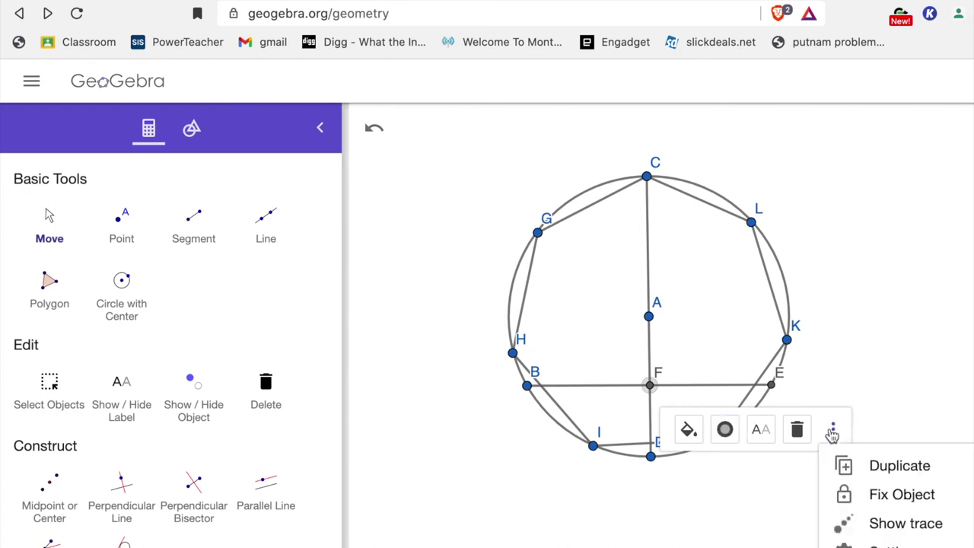
left_click(890, 545)
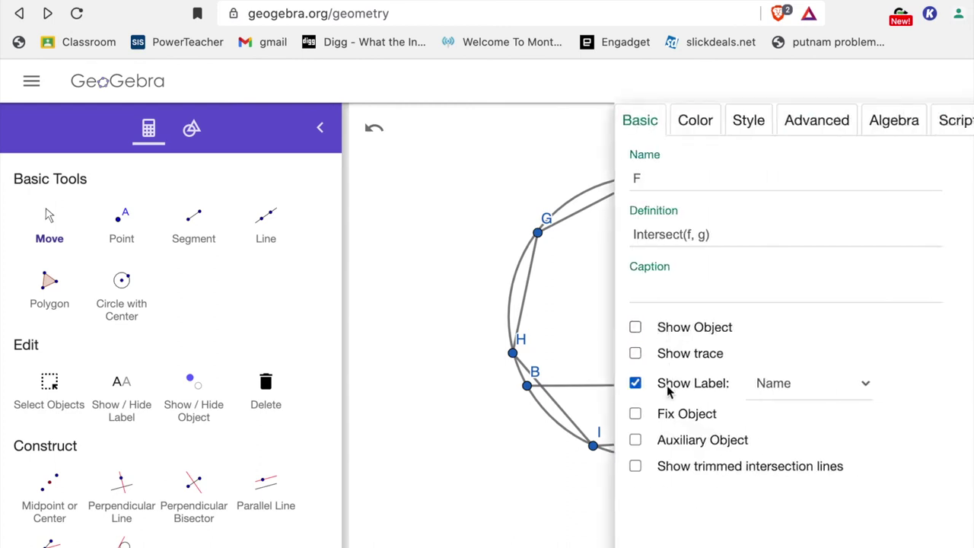
left_click(587, 392)
left_click(635, 329)
mouse_move(557, 334)
left_mouse_down()
mouse_move(458, 319)
mouse_move(455, 310)
left_mouse_up()
left_click(500, 310)
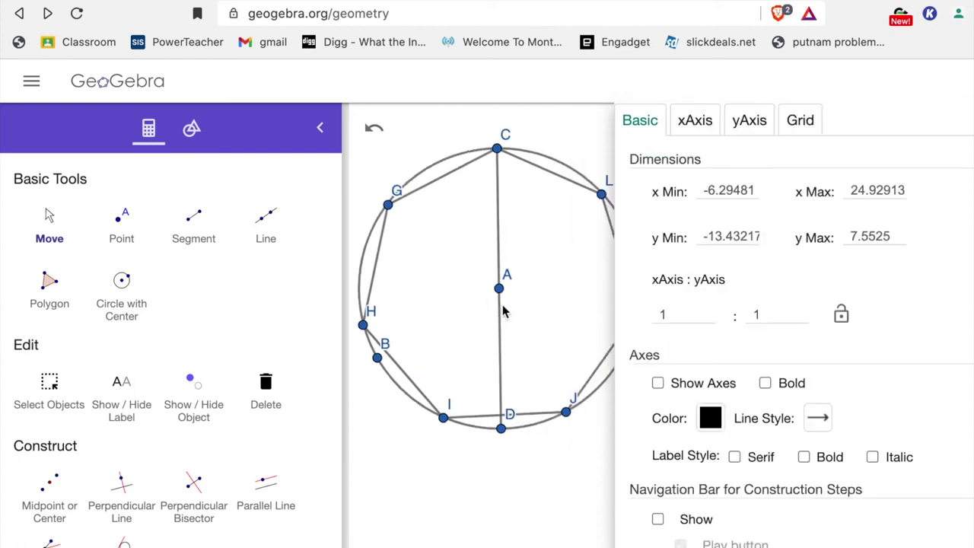
left_click(654, 328)
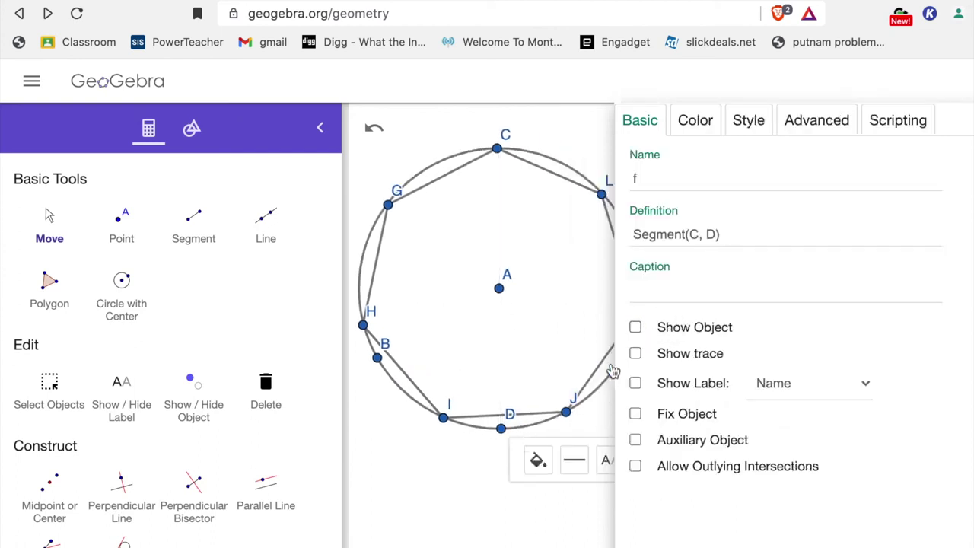
- Hide the circle around A and point B
left_click(540, 427)
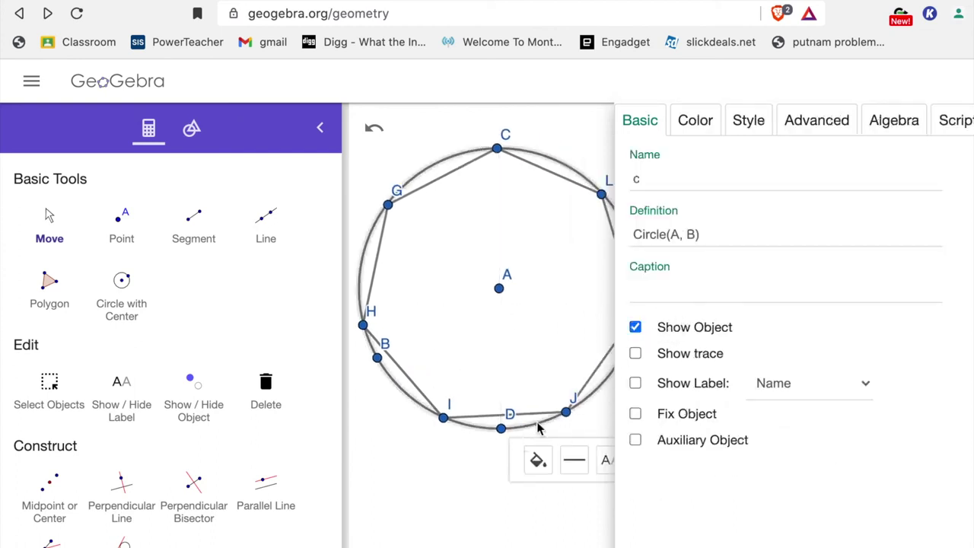
left_click(635, 328)
scroll(498, 460, "down", 1)
scroll(489, 462, "down", 3)
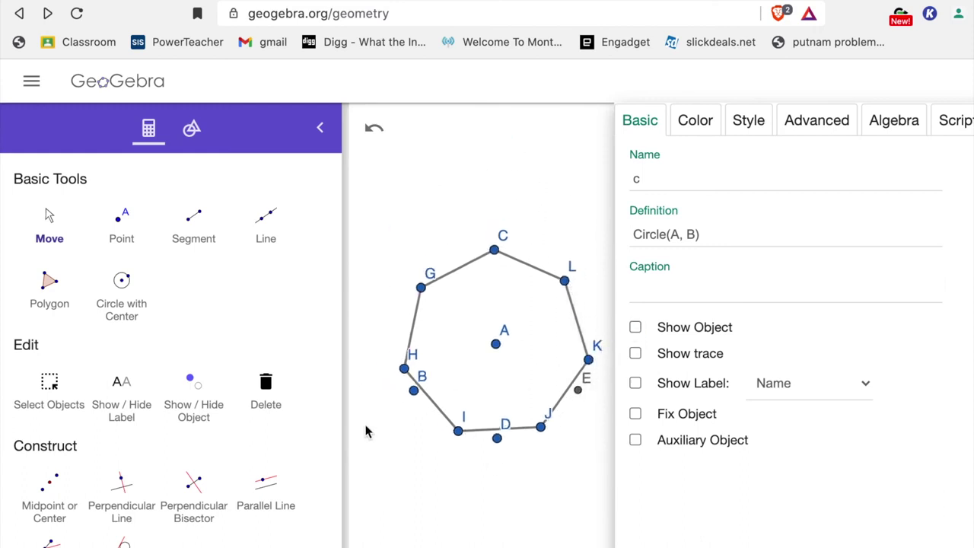
left_click(412, 391)
left_click(635, 328)
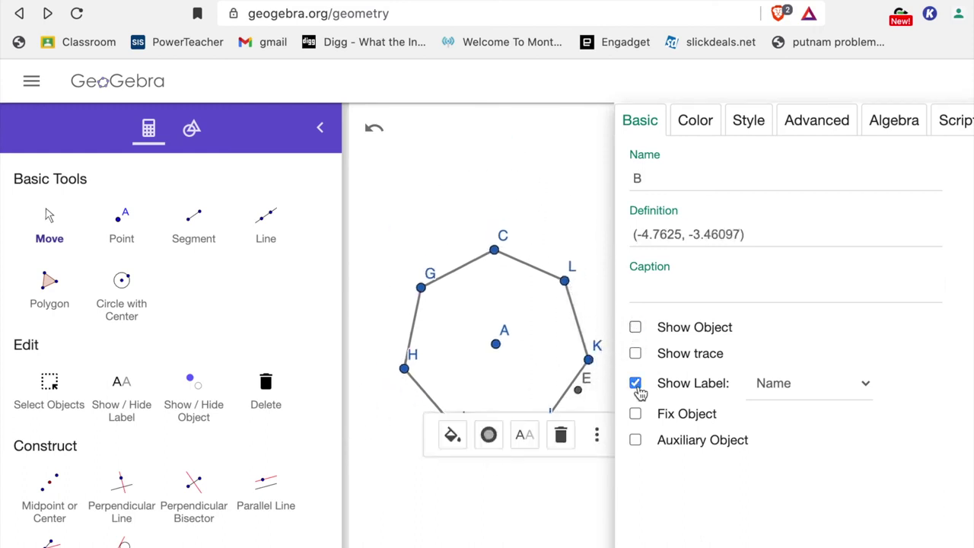
key("Escape")
- Hide point D and turn off its label
left_click_drag(773, 207, 870, 156)
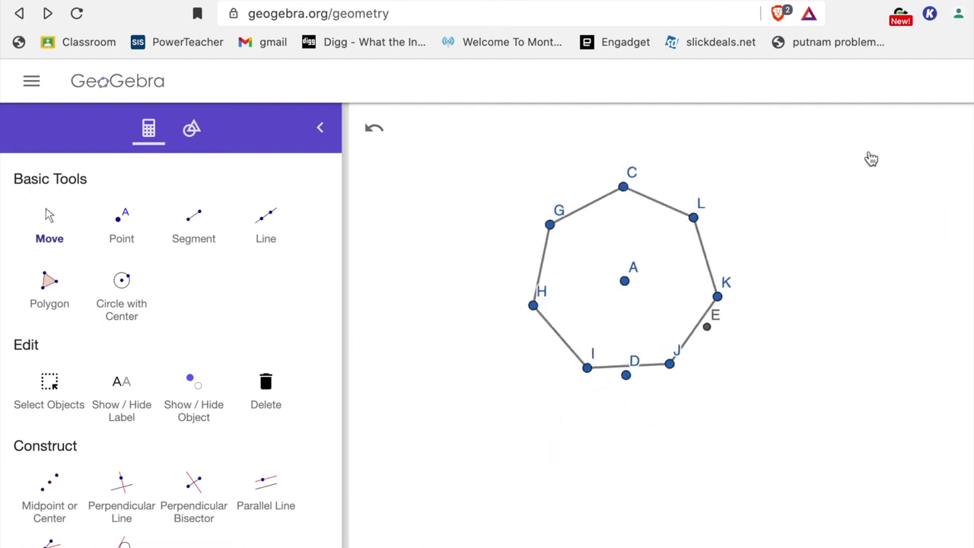
scroll(739, 219, "up", 2)
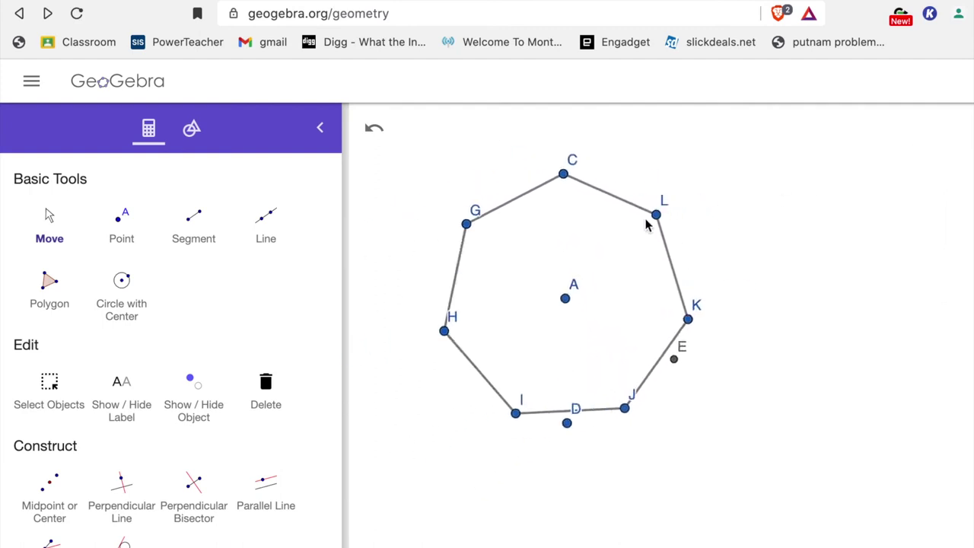
left_click(567, 423)
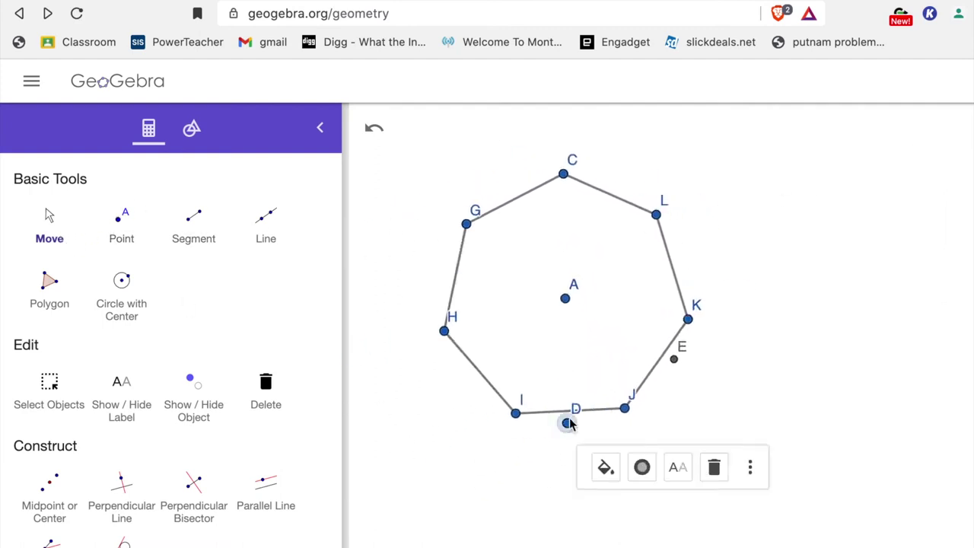
left_click(750, 468)
left_click(792, 545)
left_click(636, 328)
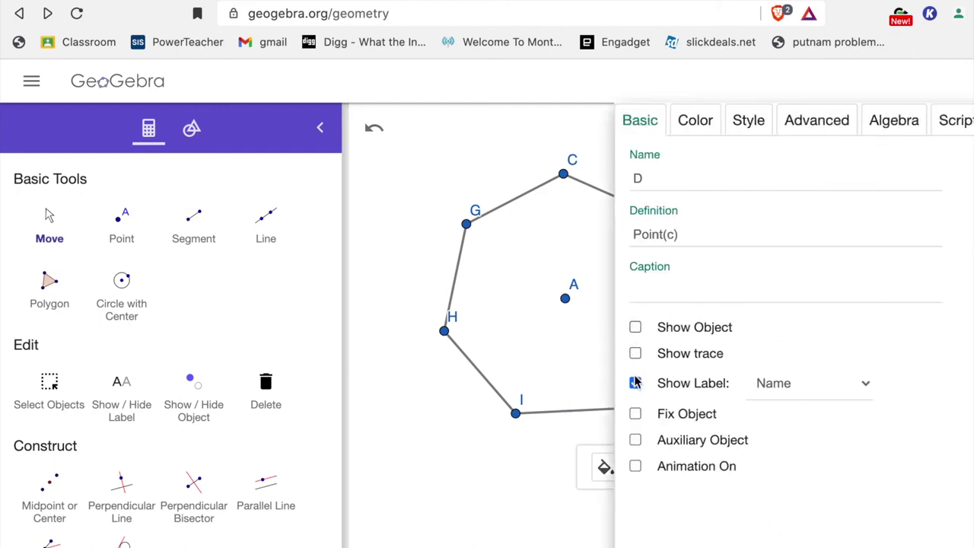
left_click(635, 383)
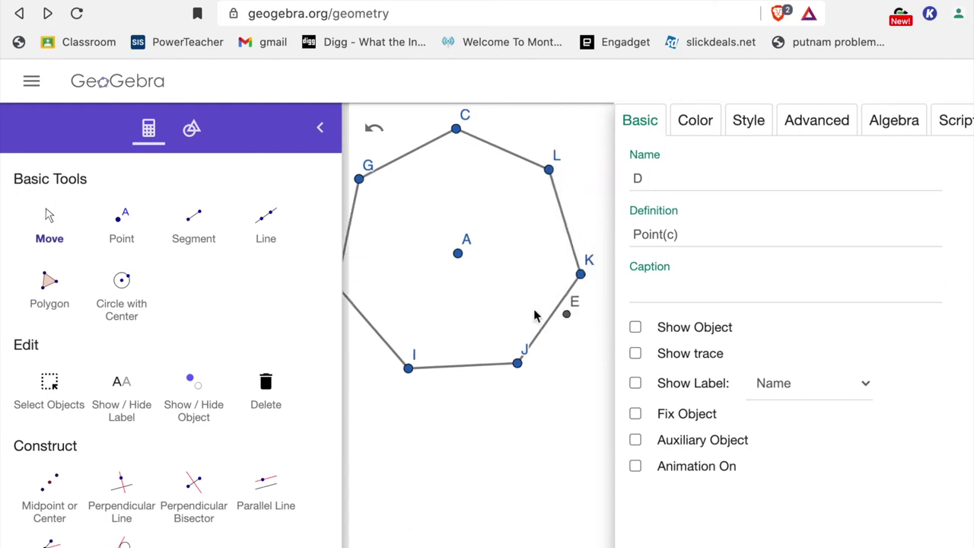
- Hide point E and its label, then close the properties
left_click(567, 315)
left_click(636, 327)
left_click(635, 384)
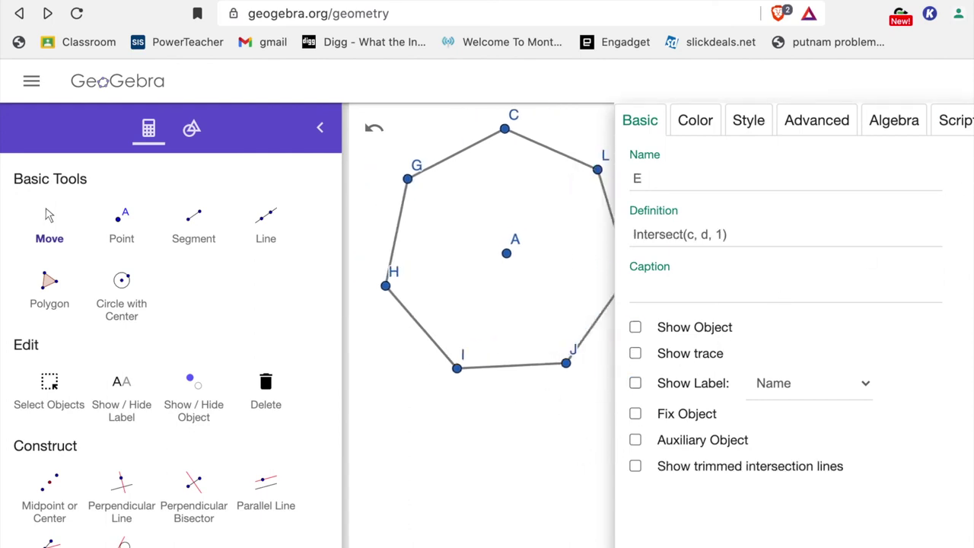
left_click(554, 218)
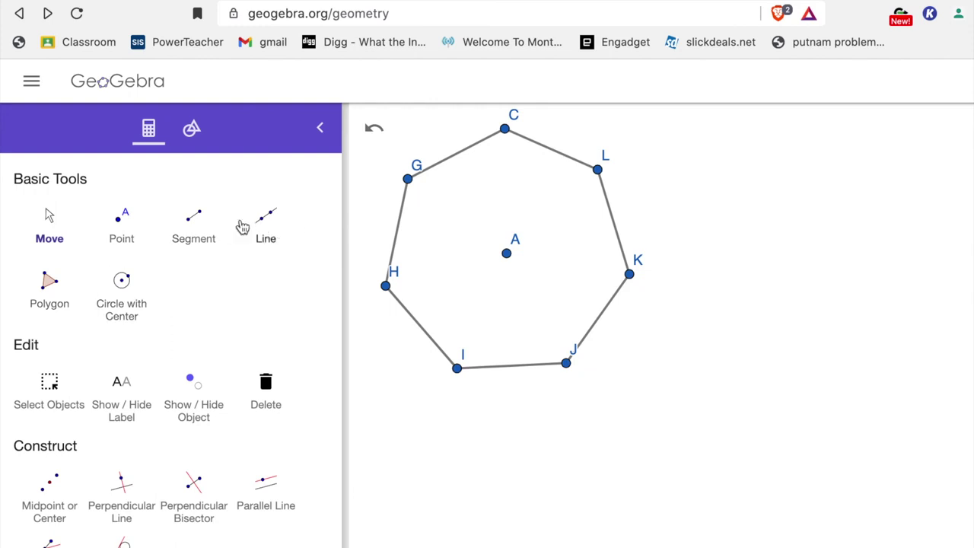
left_click(199, 217)
- Draw the diagonals from vertex G to L, K, J and I
left_click(408, 179)
left_click(597, 170)
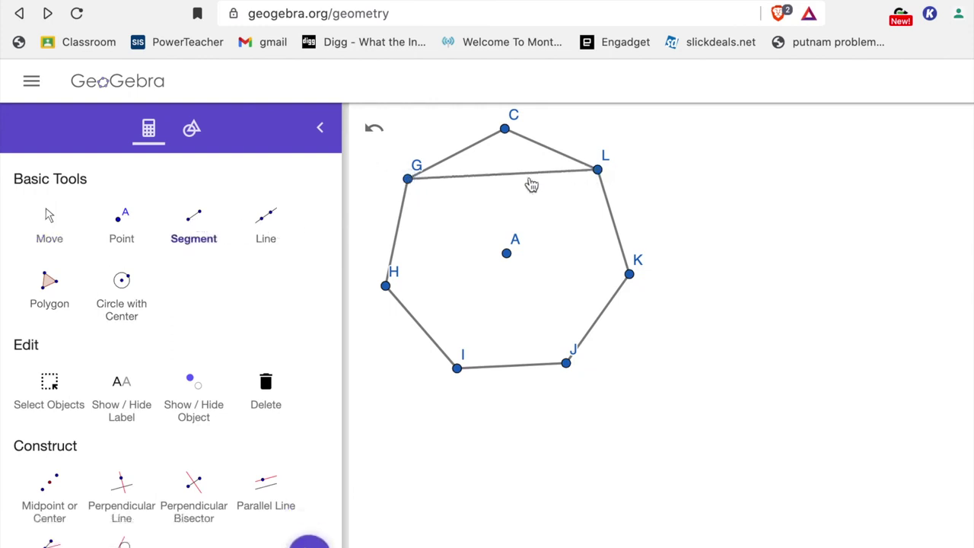
left_click(408, 181)
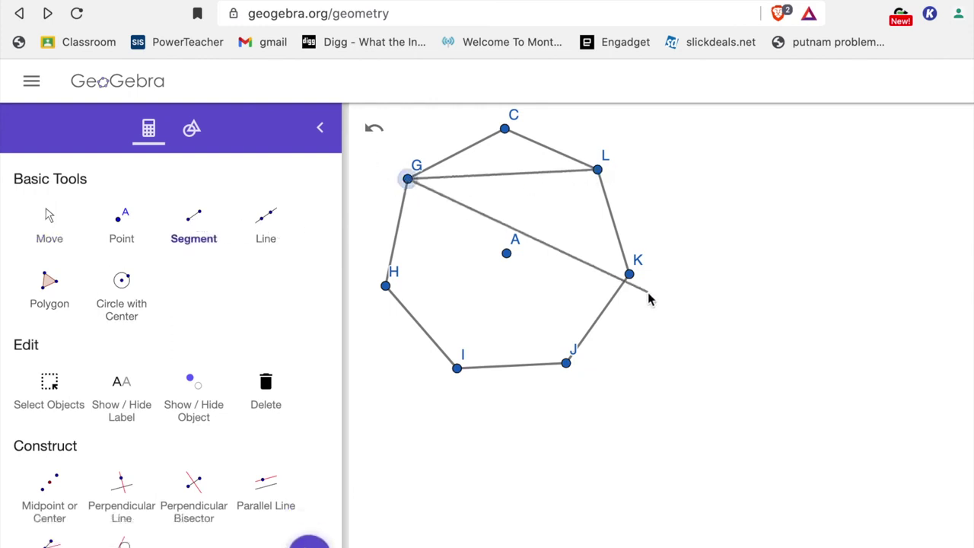
left_click(408, 180)
left_click(567, 364)
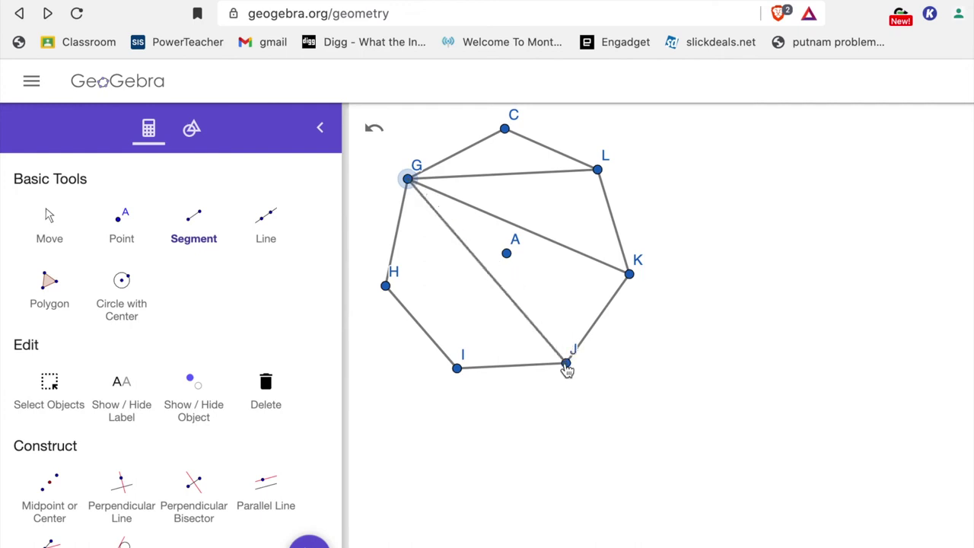
left_click(409, 181)
left_click(457, 367)
- Draw the diagonals from vertex H to C, L, K and J
left_click(385, 286)
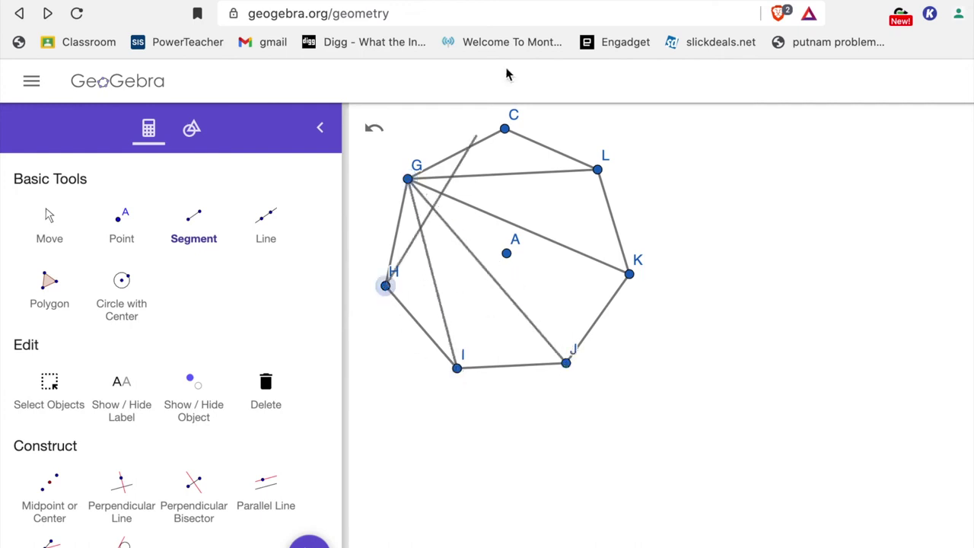
left_click(505, 129)
left_click(385, 286)
left_click(598, 169)
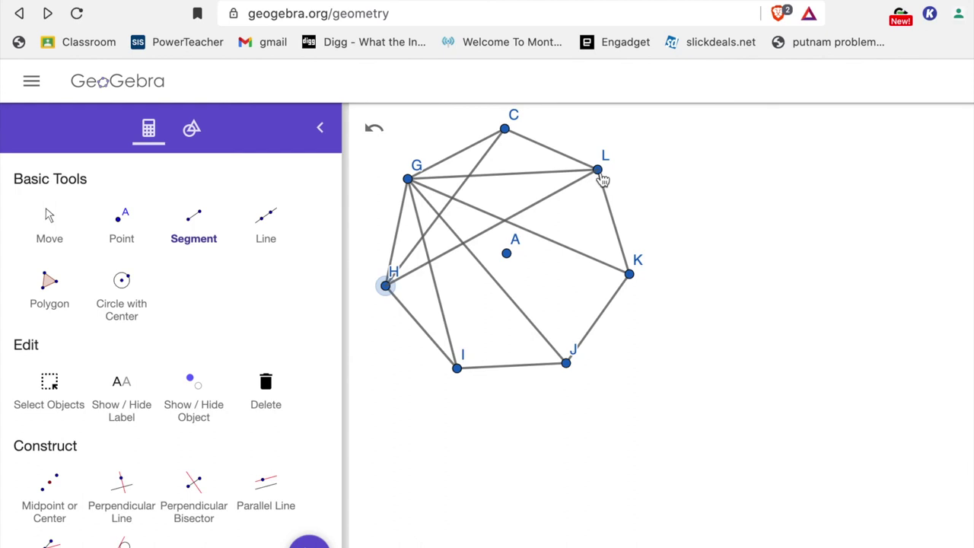
left_click(385, 286)
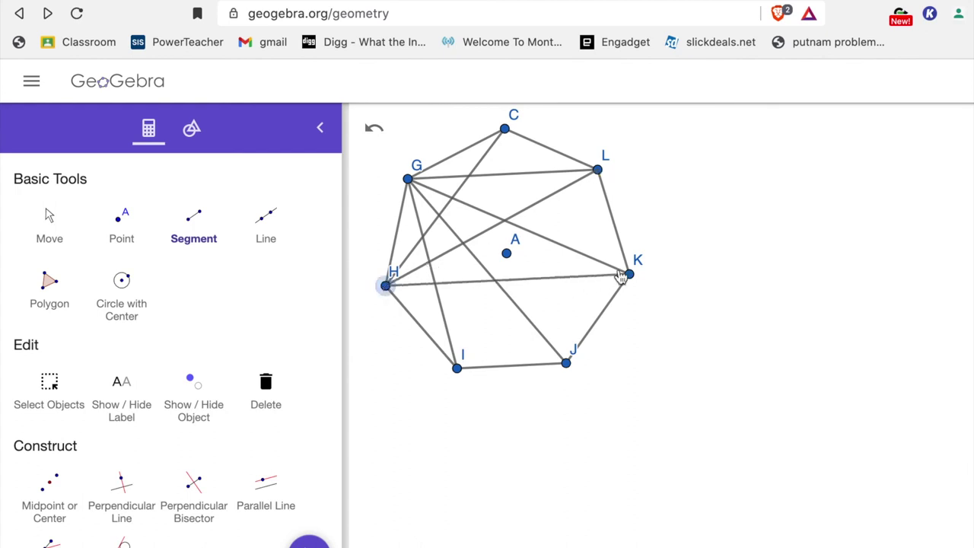
left_click(627, 274)
left_click(386, 286)
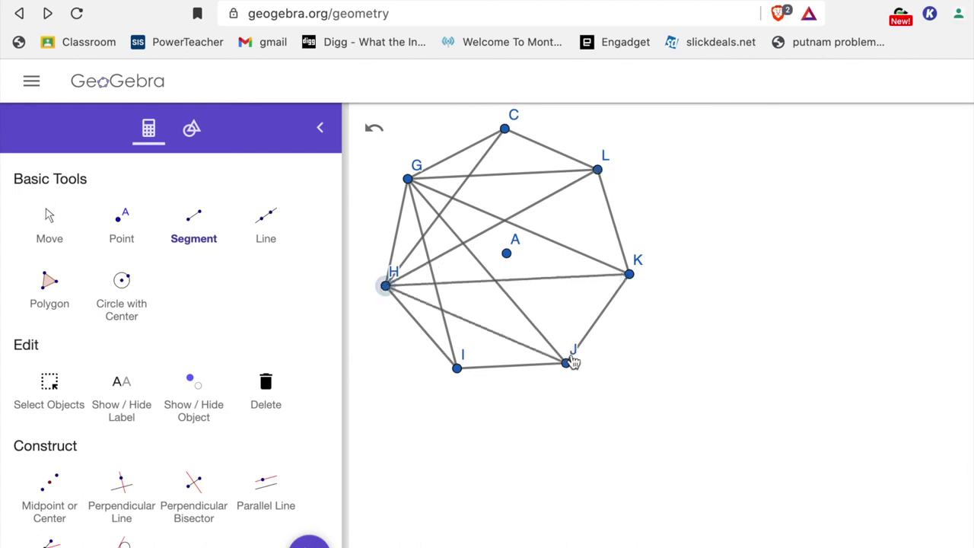
left_click(567, 363)
- Draw the diagonals from vertex I to C, L and K
left_click(456, 368)
left_click(504, 129)
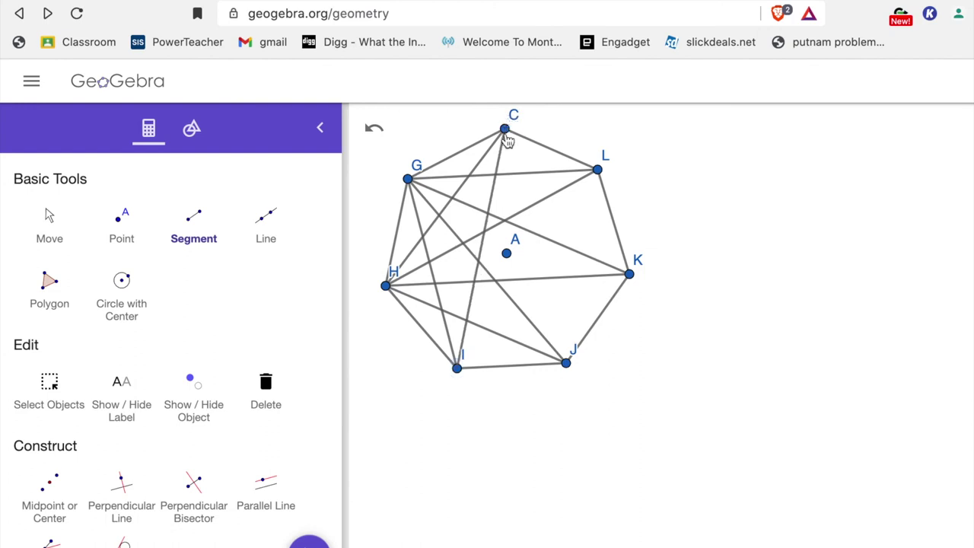
left_click(456, 368)
left_click(597, 169)
left_click(456, 368)
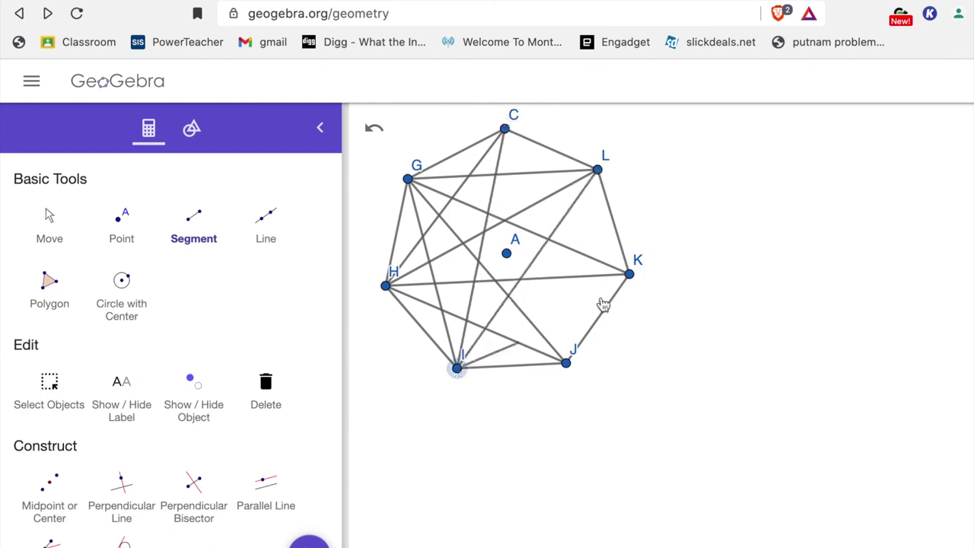
left_click(638, 275)
- Draw diagonals J–L, J–C and K–C, and discard stray point M
left_click(567, 363)
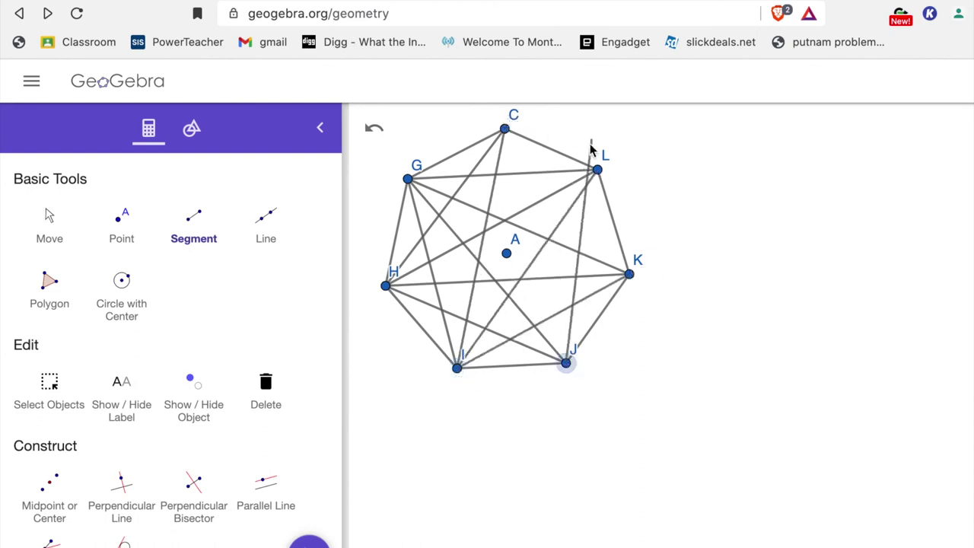
left_click(597, 168)
left_click(567, 363)
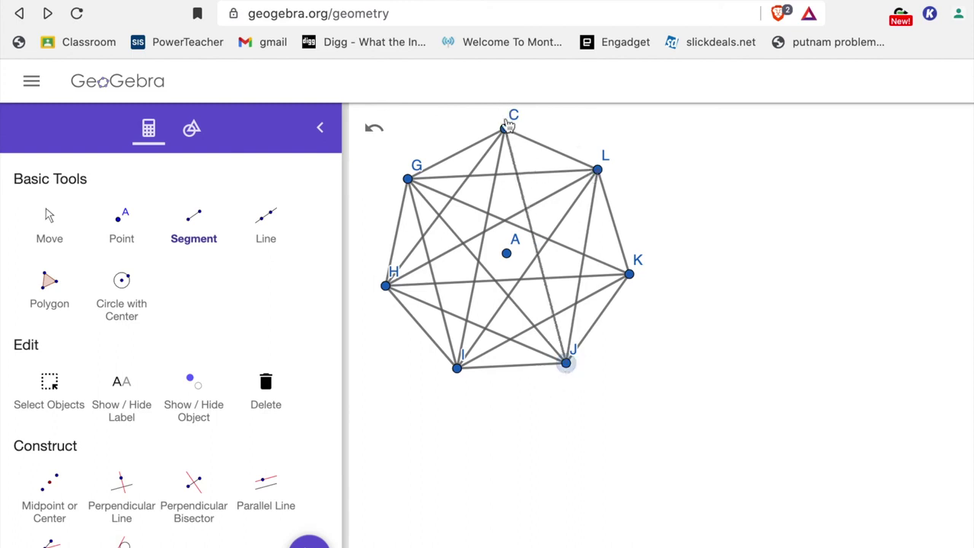
left_click(505, 130)
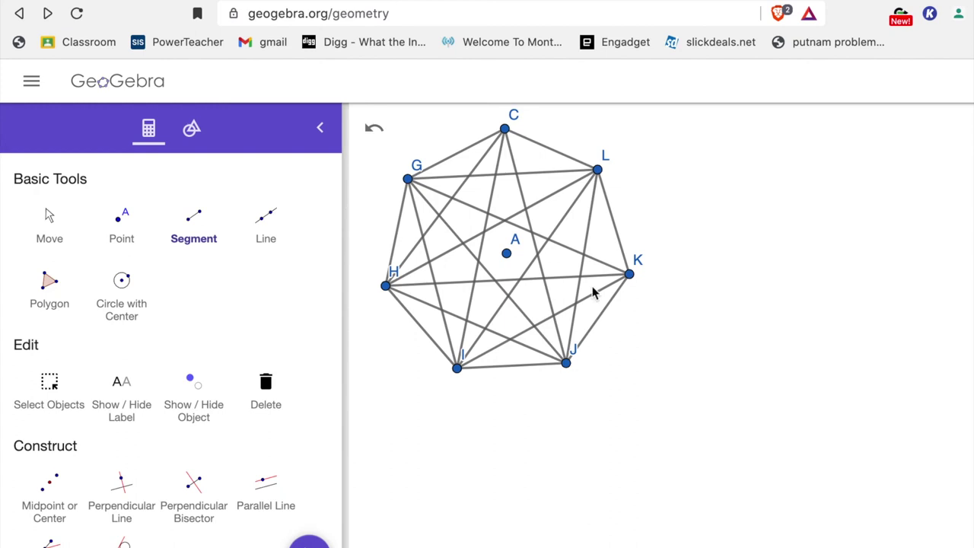
left_click(630, 274)
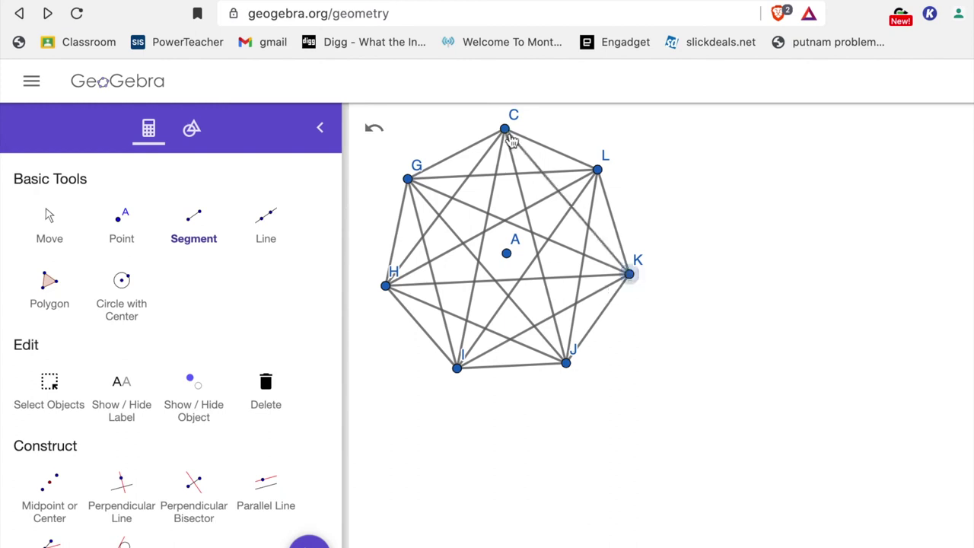
left_click(506, 129)
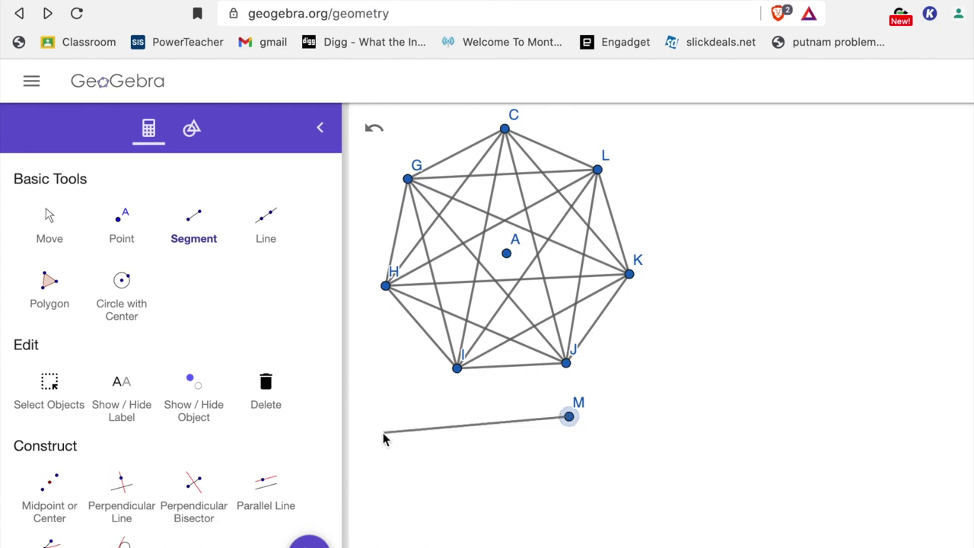
left_click(374, 128)
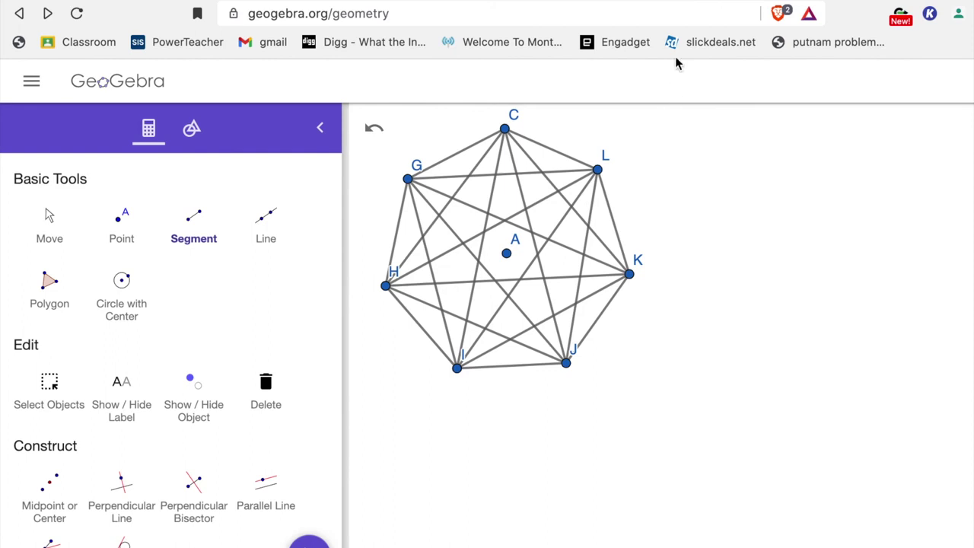